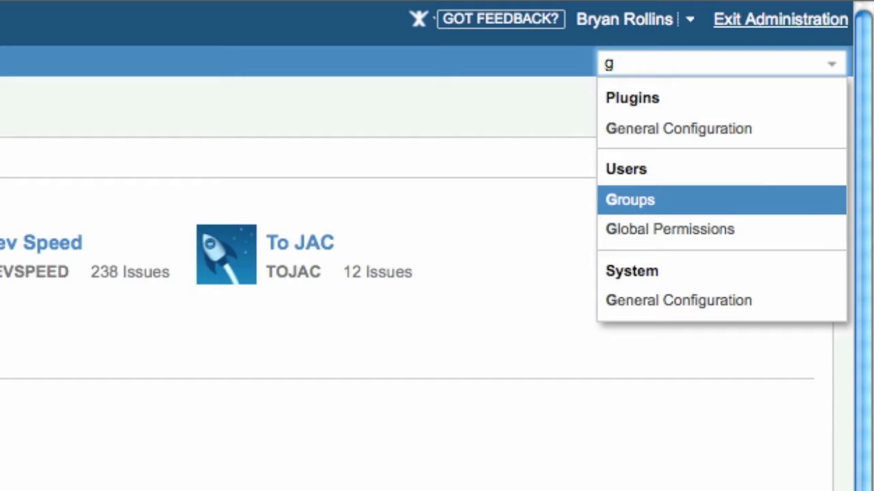
Open the Groups administration page and move from it to the Projects list by searching the administration pages for "projects".
key("Return")
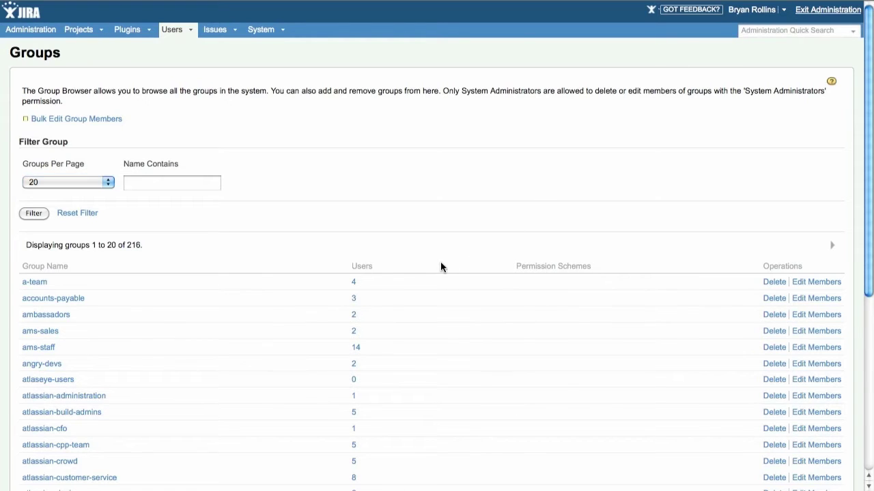
key("g")
key("g")
type("projects")
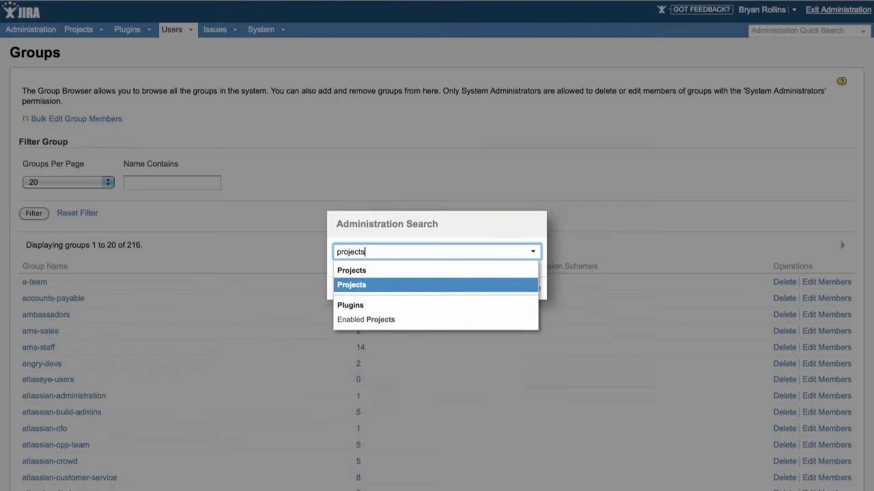
key("Return")
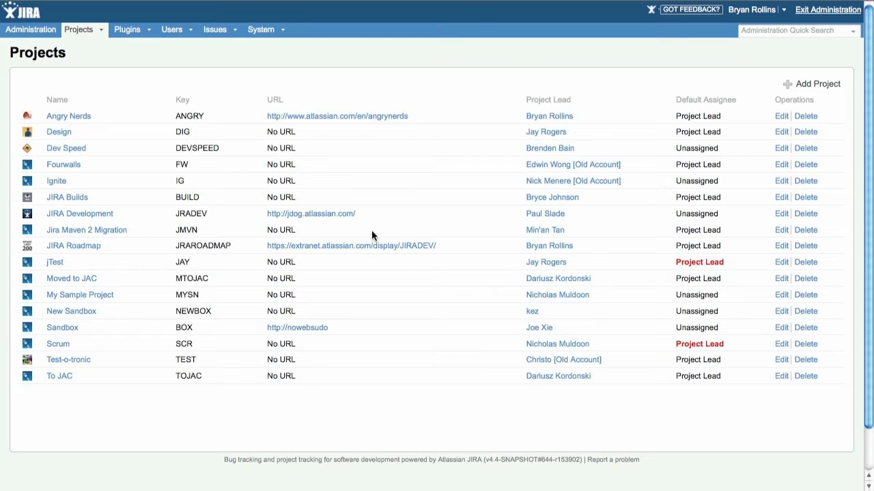
In the versions of the Angry Nerds project, change the description of version 1.2 to "Return of the Nerds".
left_click(69, 118)
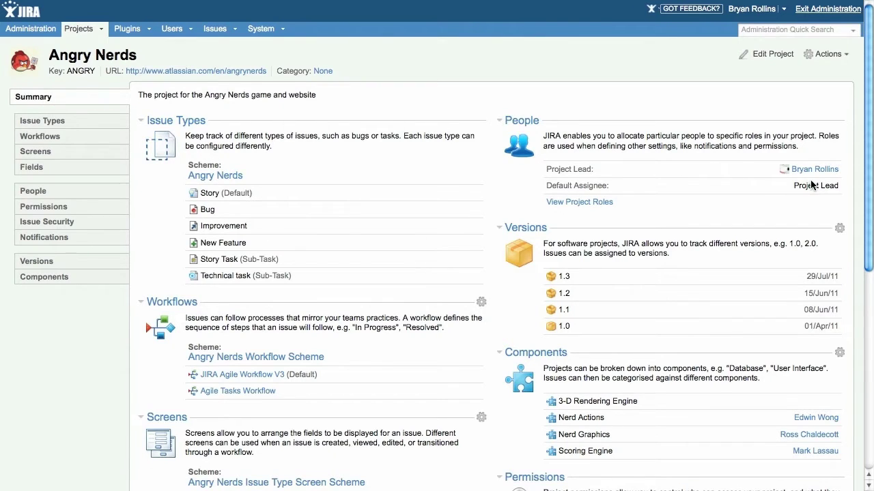
left_click(841, 232)
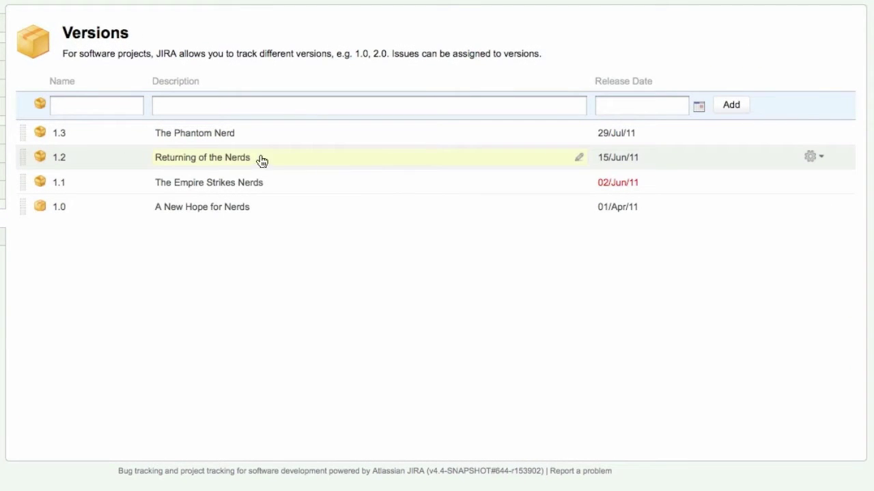
left_click(196, 164)
left_click(197, 161)
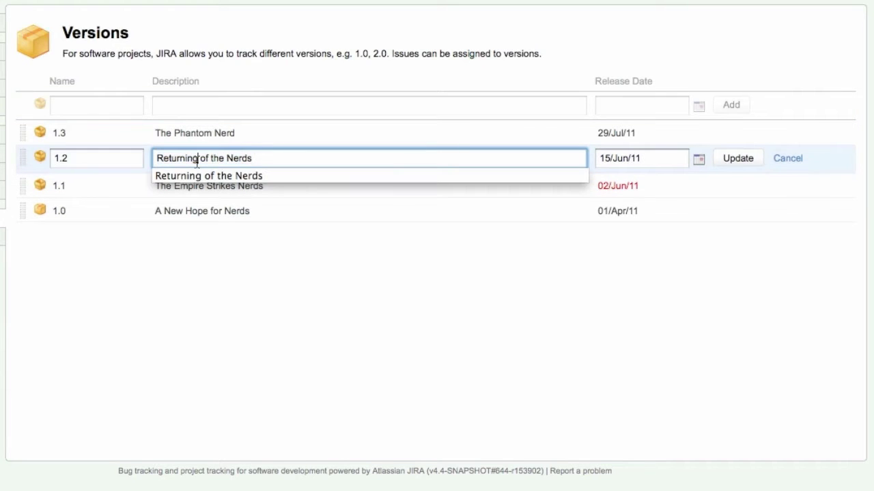
key("BackSpace")
key("BackSpace")
key("BackSpace")
key("Return")
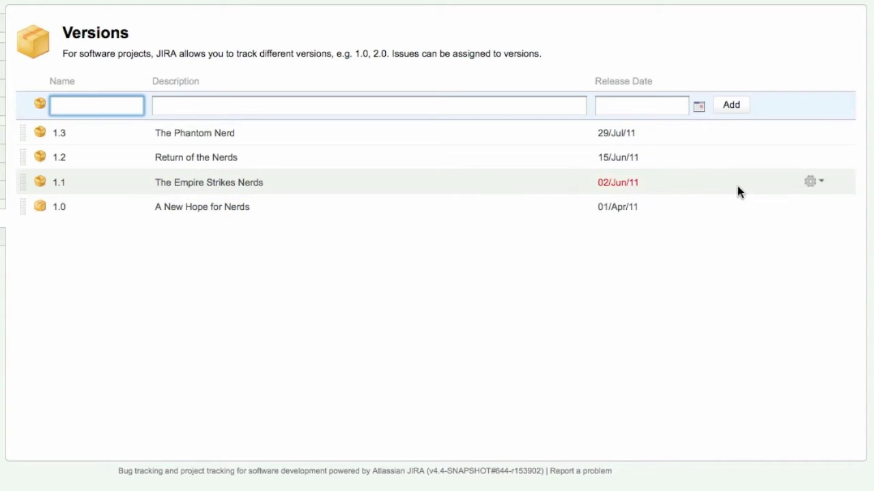
Release version 1.1 with the release date 08/Jun/11 and archive version 1.0.
left_click(821, 191)
left_click(815, 205)
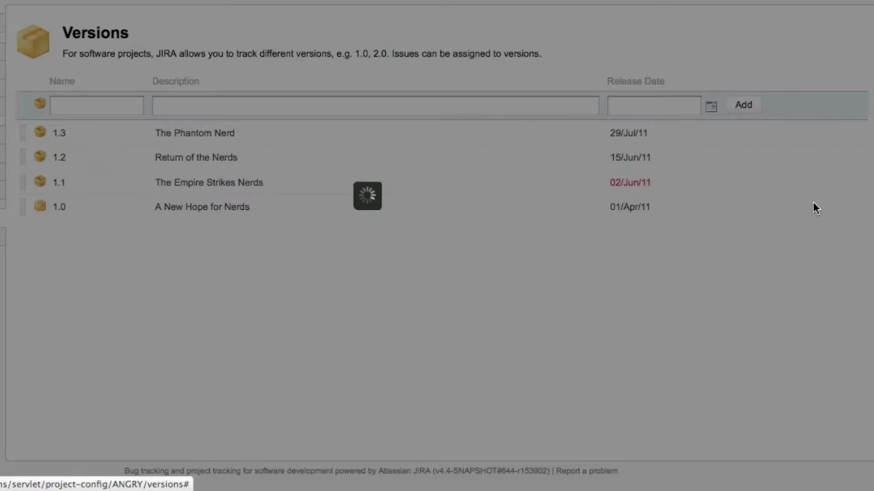
left_click(300, 199)
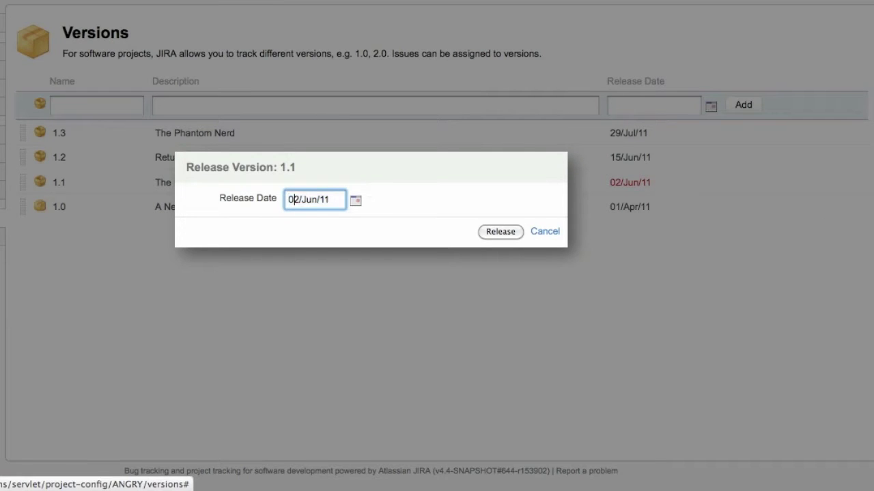
key("BackSpace")
key("BackSpace")
type("8/")
key("Return")
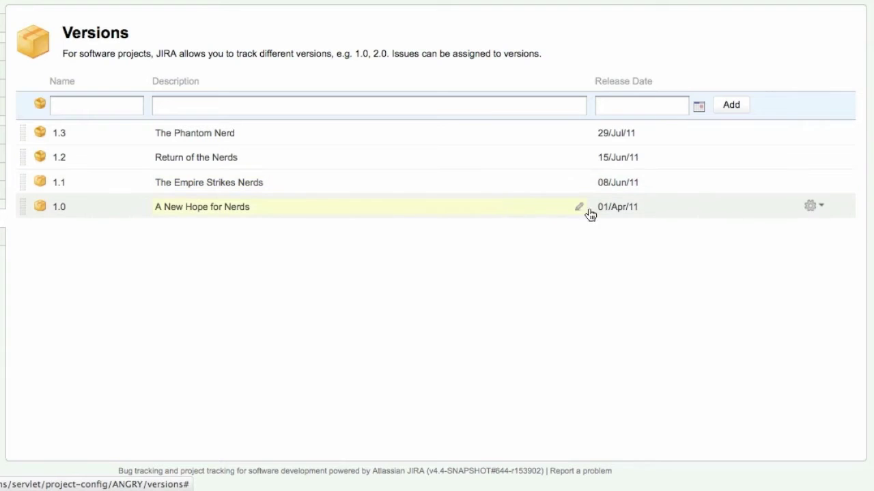
left_click(822, 213)
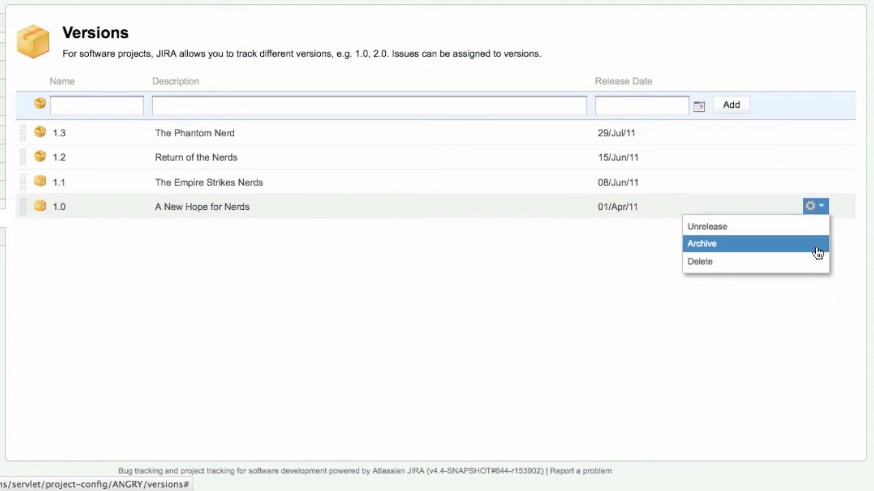
left_click(814, 247)
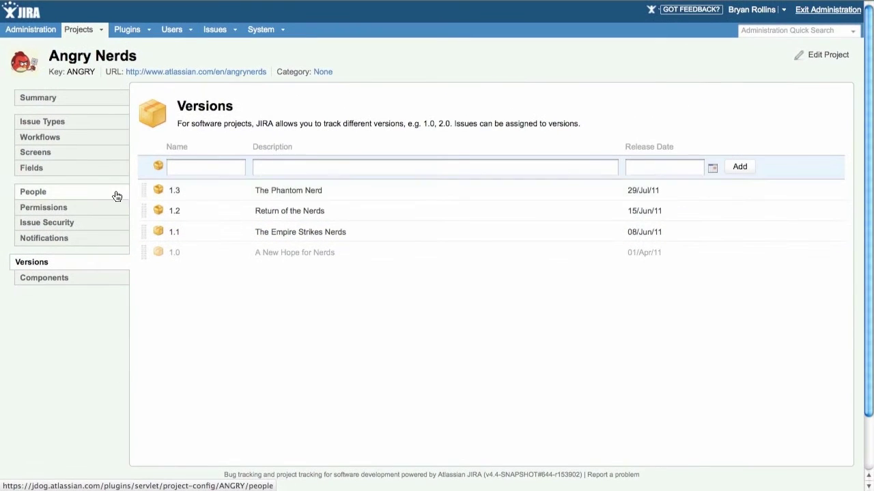
Add two users to the Developers role in the project's People settings and save the role.
left_click(58, 195)
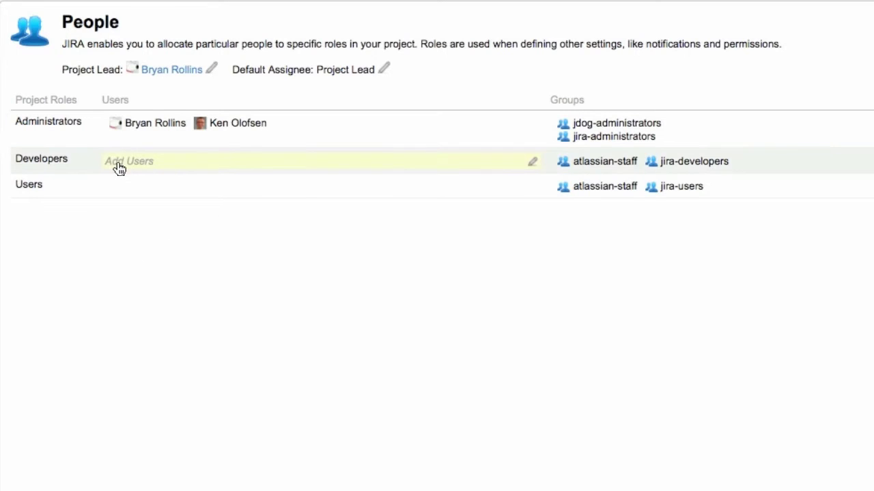
left_click(119, 169)
type("dok")
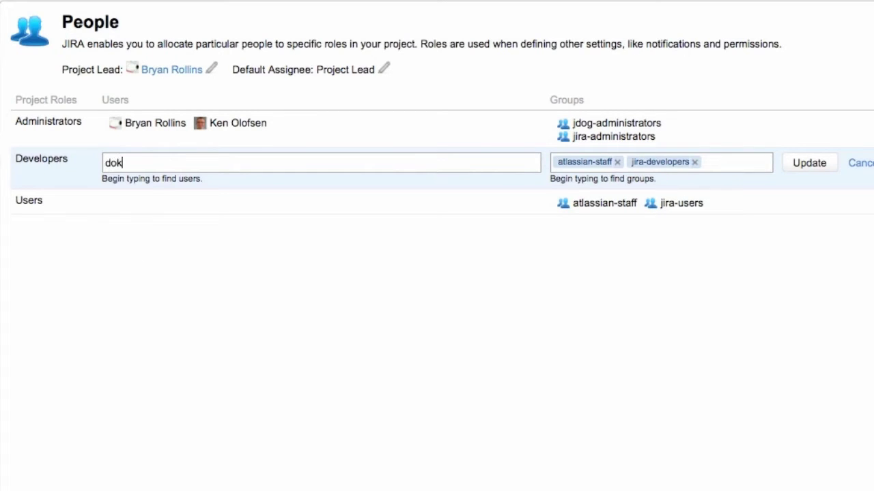
type("l")
left_click(132, 207)
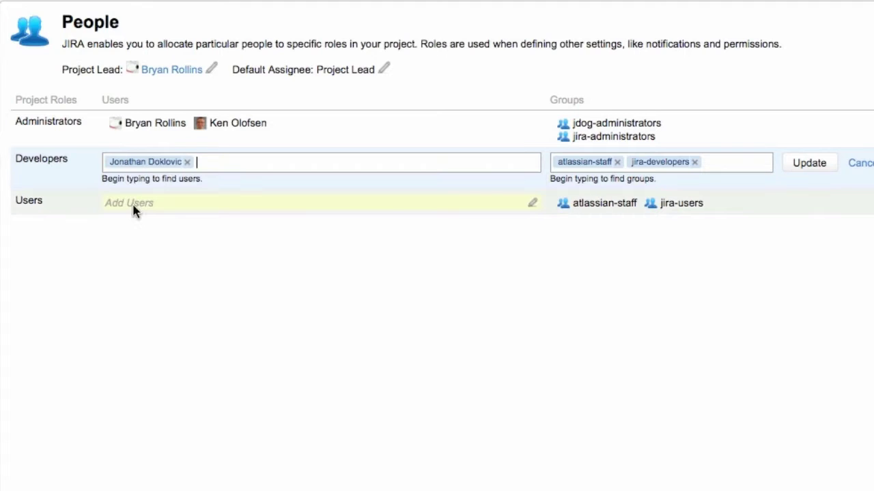
type("luis")
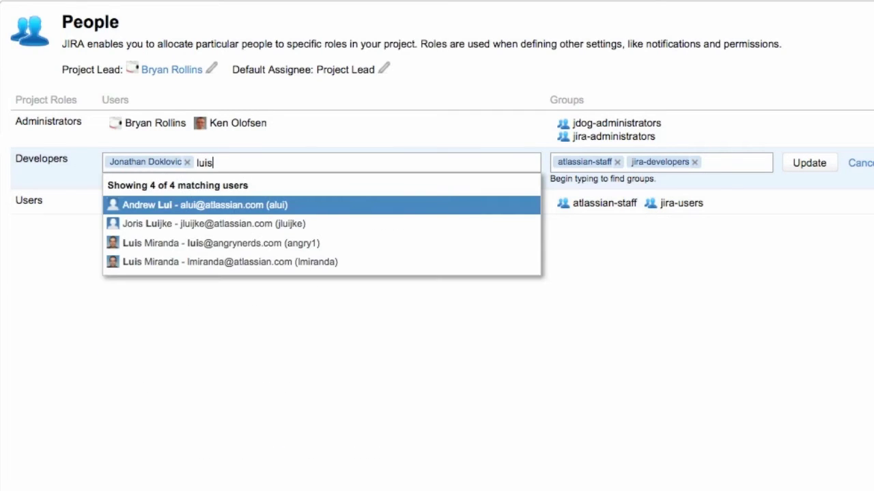
left_click(172, 208)
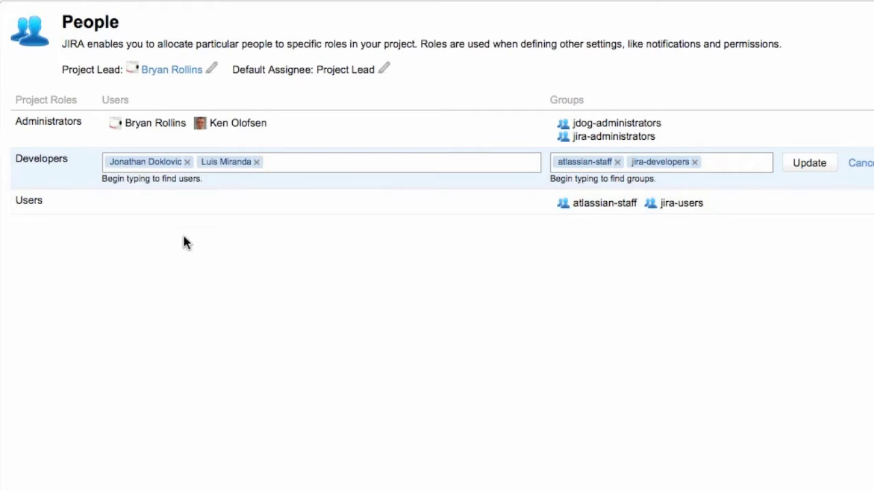
left_click(804, 162)
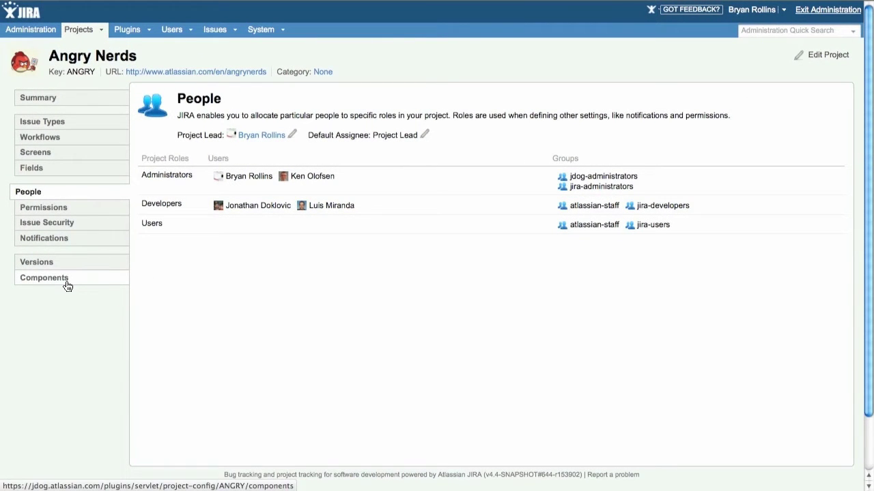
Assign a component lead to the 3-D Rendering Engine component and set its default assignee to Component Lead.
left_click(65, 280)
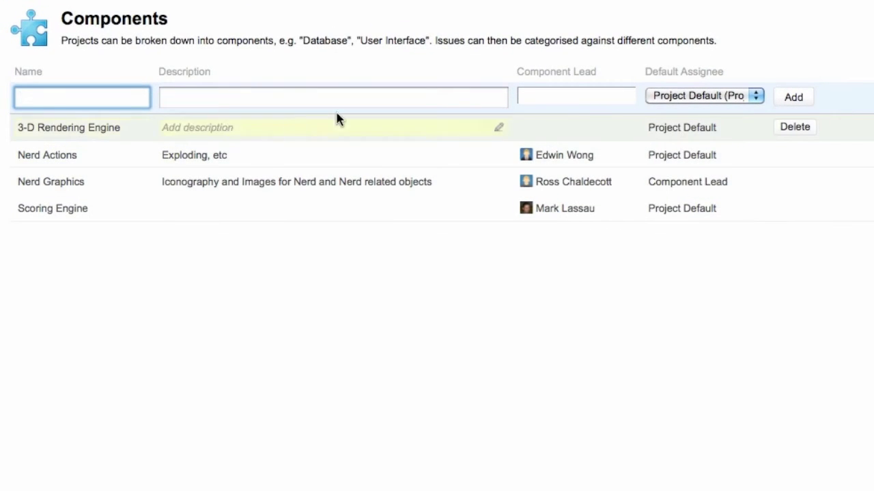
left_click(541, 130)
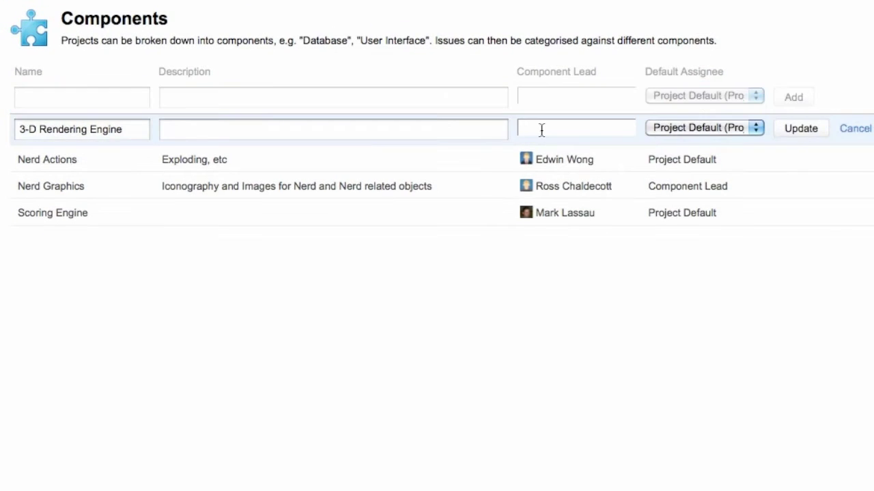
type("dok")
key("Return")
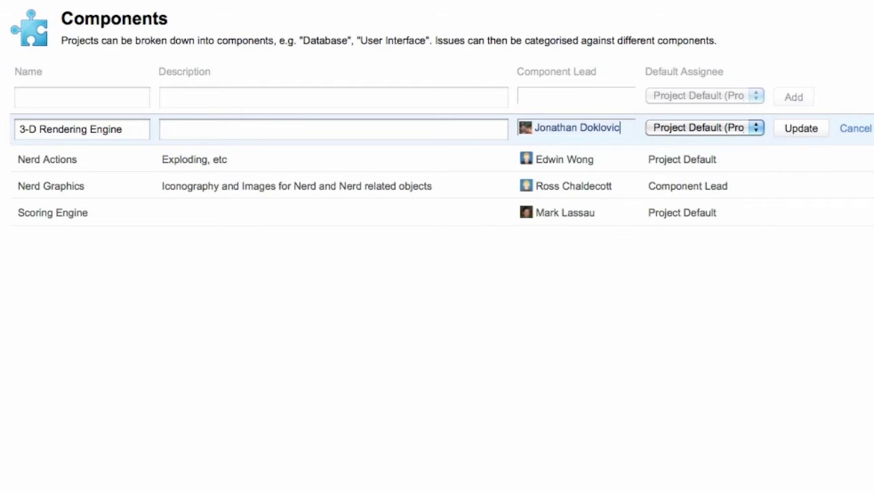
left_click(672, 128)
left_click(675, 151)
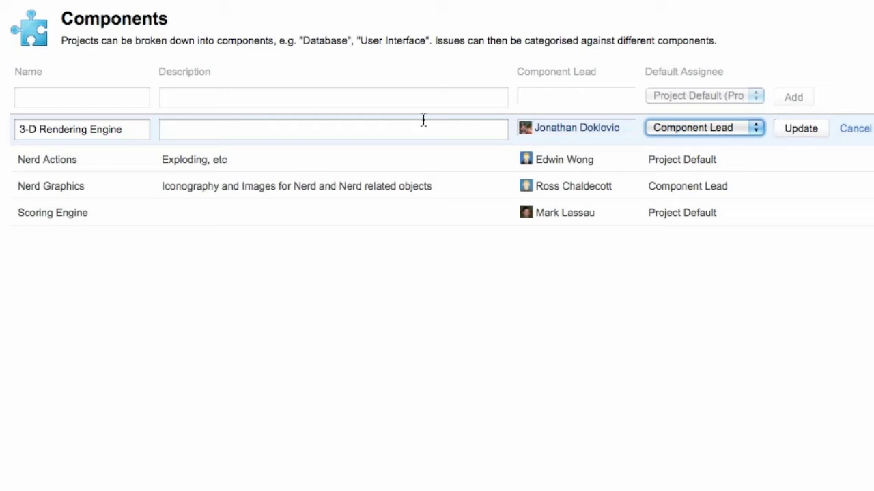
Rename the 3-D Rendering Engine component as "2-D Rendering Engine" and save its changes.
left_click(22, 130)
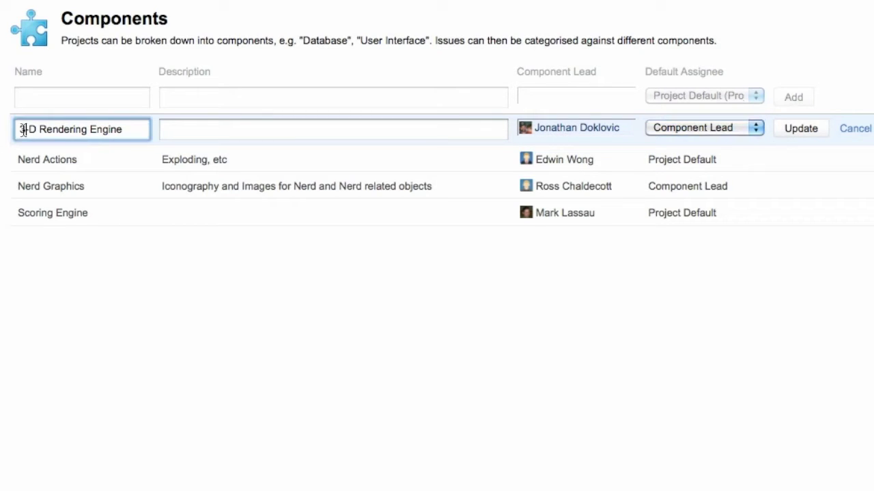
key("BackSpace")
type("@")
key("BackSpace")
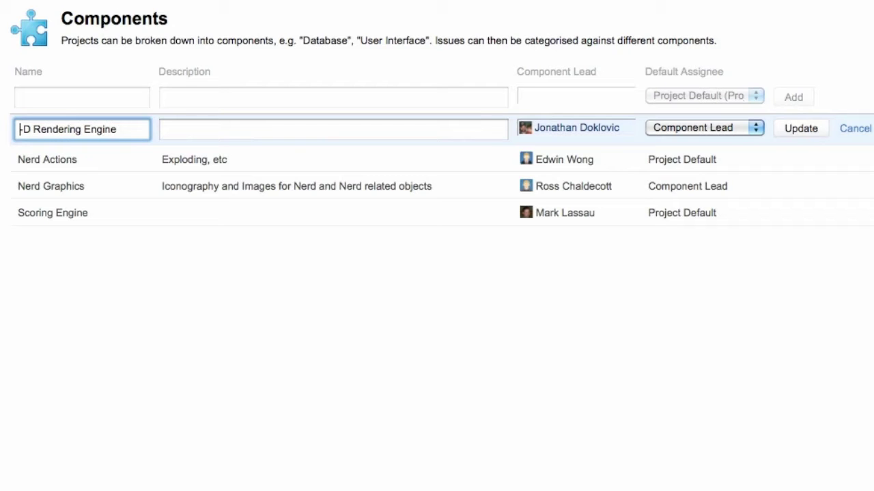
type("2-")
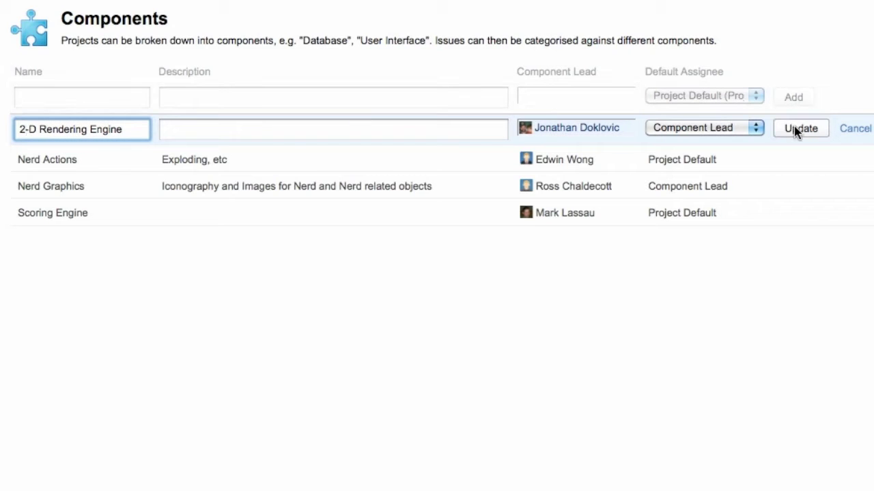
left_click(794, 127)
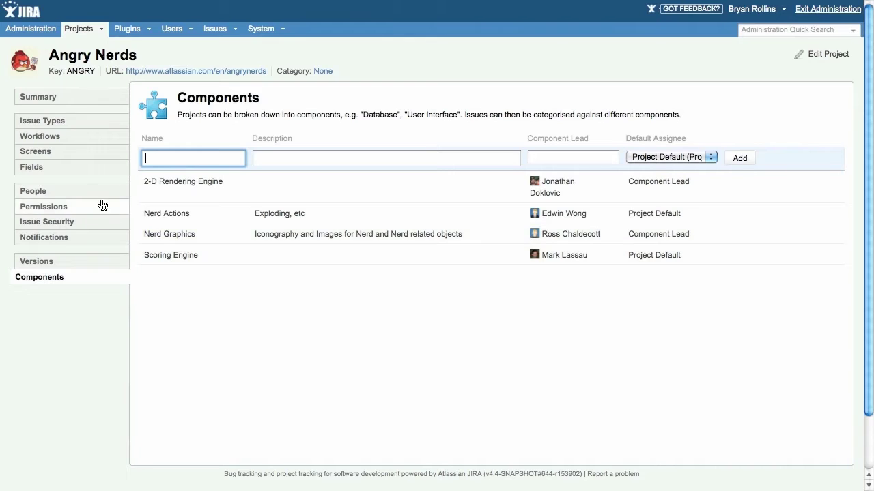
Review the project's issue types and the Angry Nerds Task Fields configuration, including which screens use the Tester field.
left_click(59, 128)
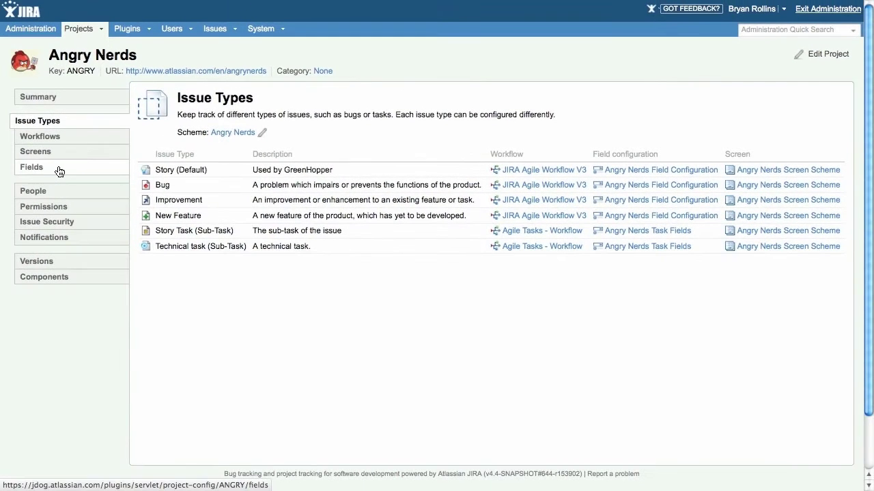
left_click(59, 172)
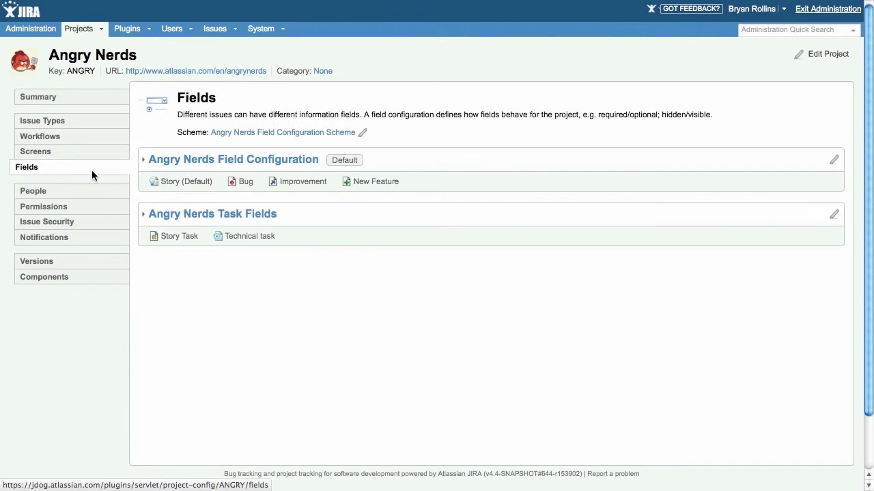
left_click(142, 217)
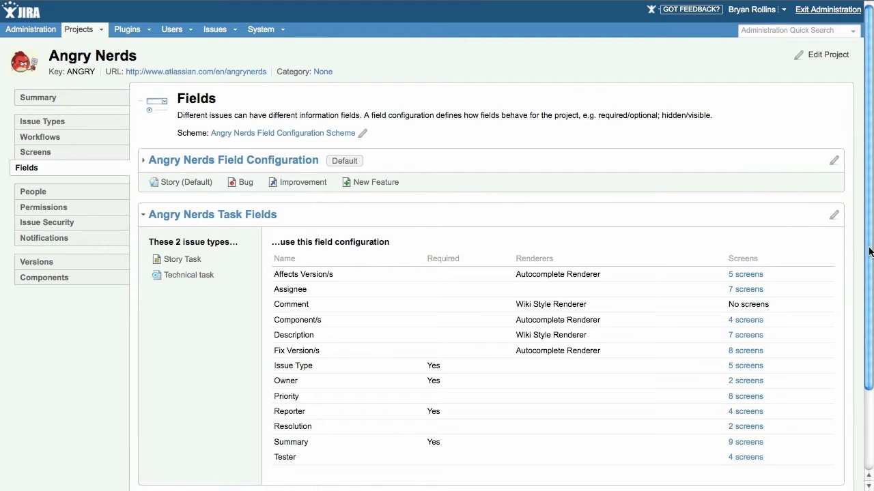
left_click_drag(861, 244, 862, 280)
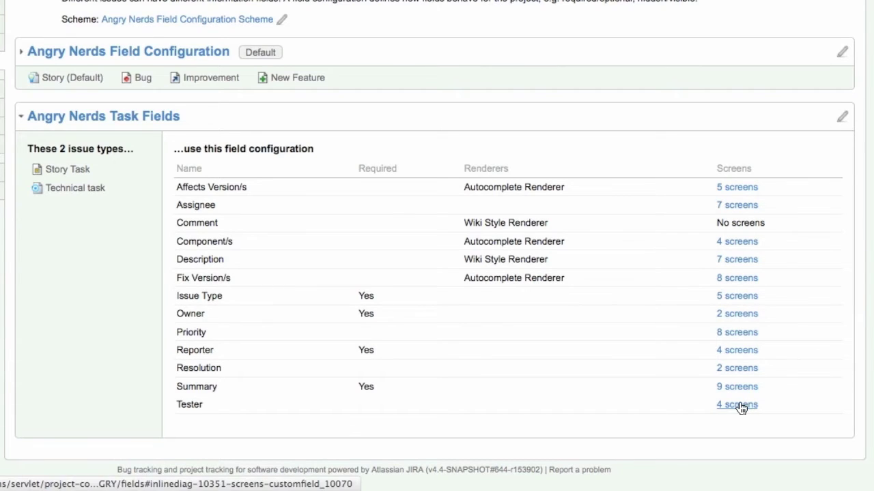
left_click_drag(215, 404, 184, 409)
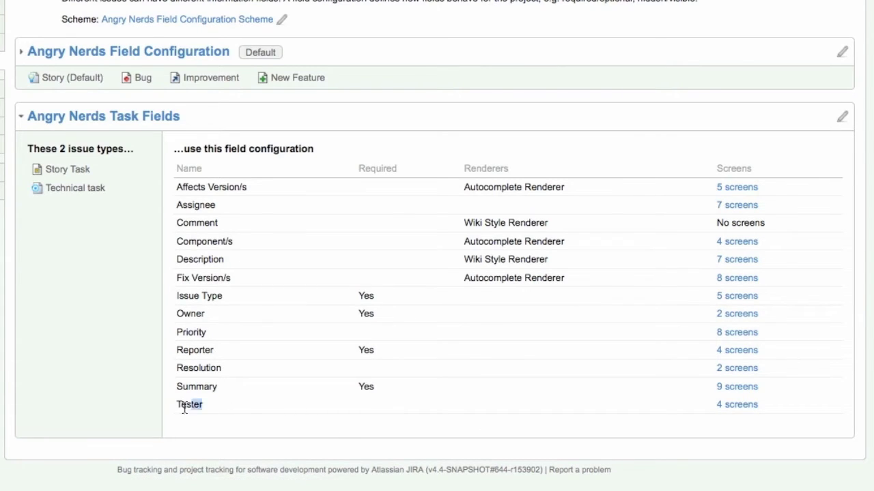
left_click(732, 410)
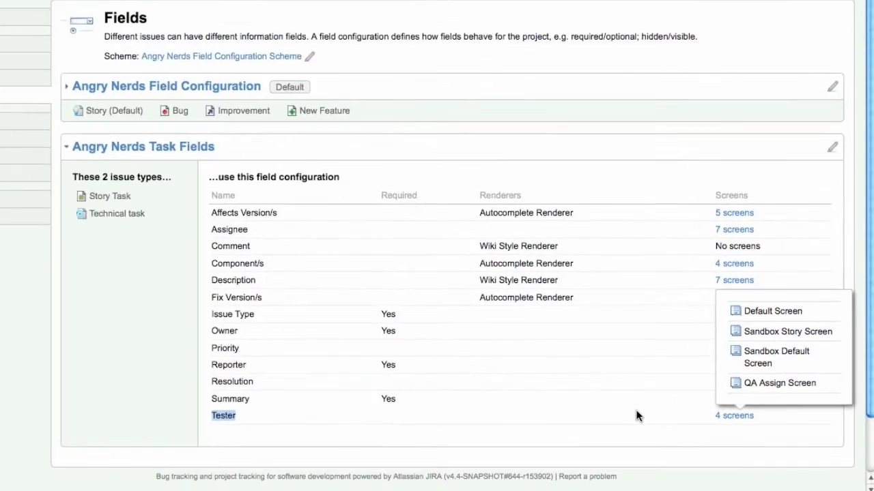
left_click(636, 415)
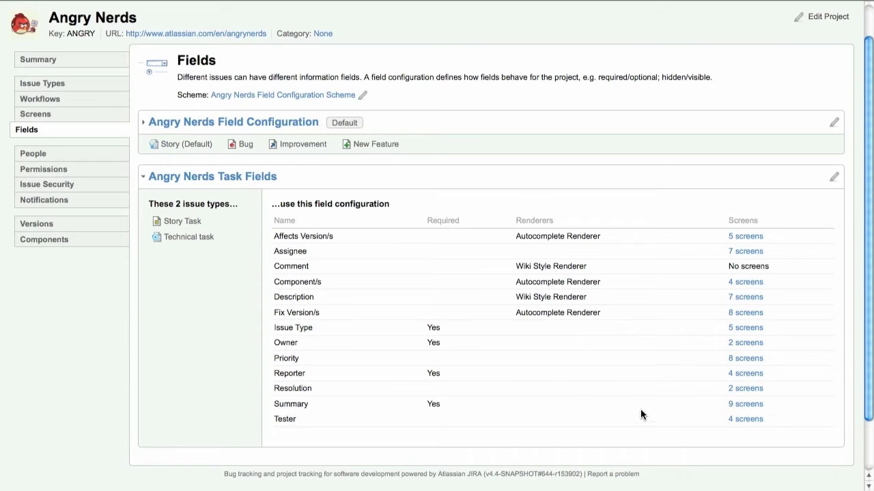
Check in the project's workflows which projects share JIRA Agile Workflow V3.
left_click(54, 106)
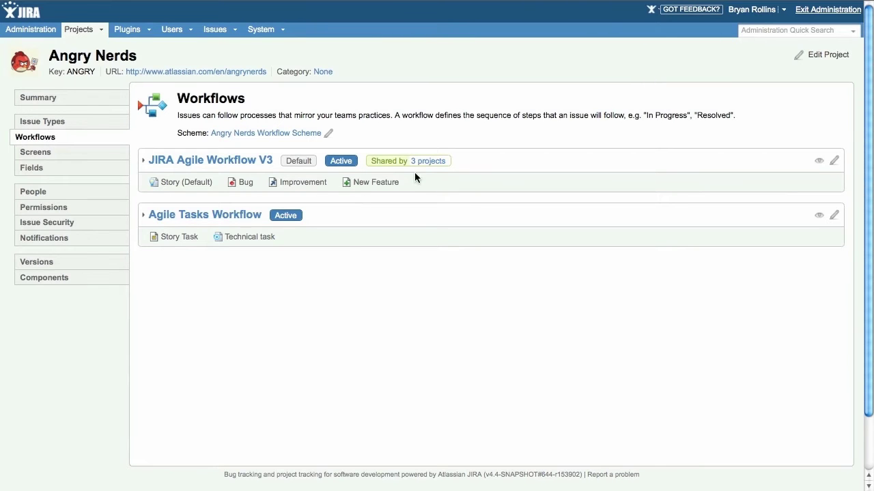
left_click(430, 163)
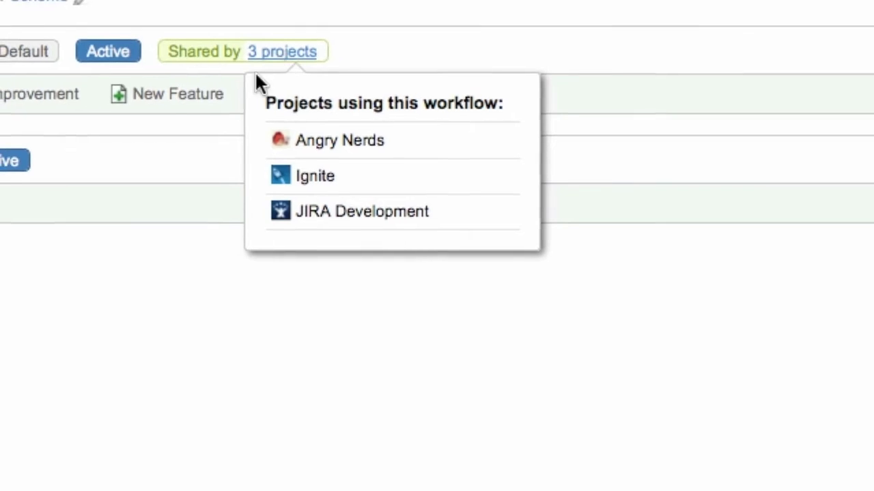
Expand the Agile Tasks Workflow to review its transitions, and create an editable draft of it in the workflow designer.
left_click(68, 298)
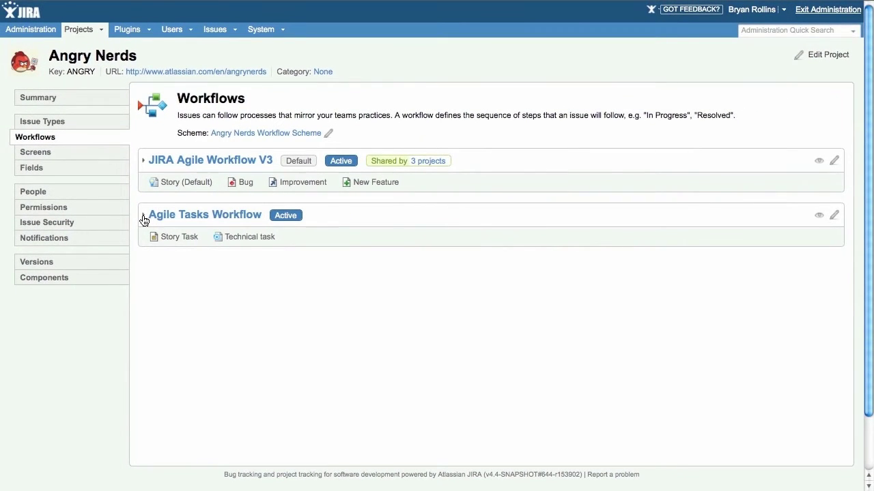
left_click(143, 218)
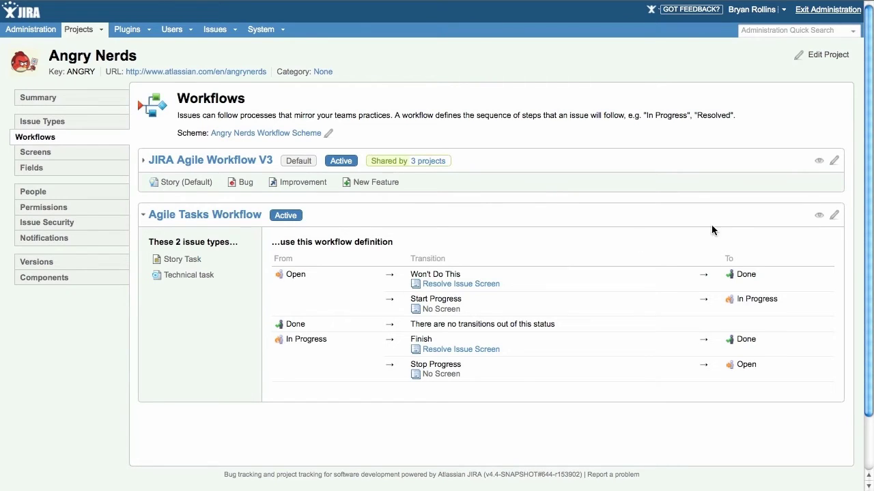
left_click(834, 218)
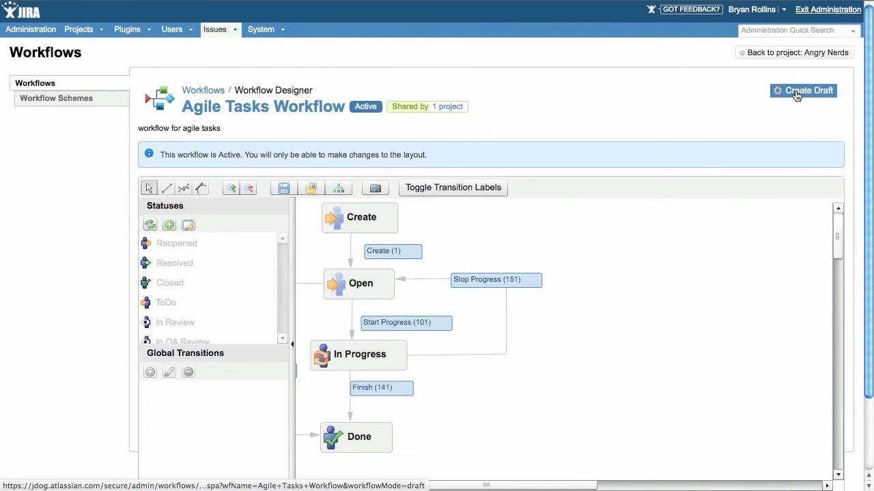
left_click(805, 90)
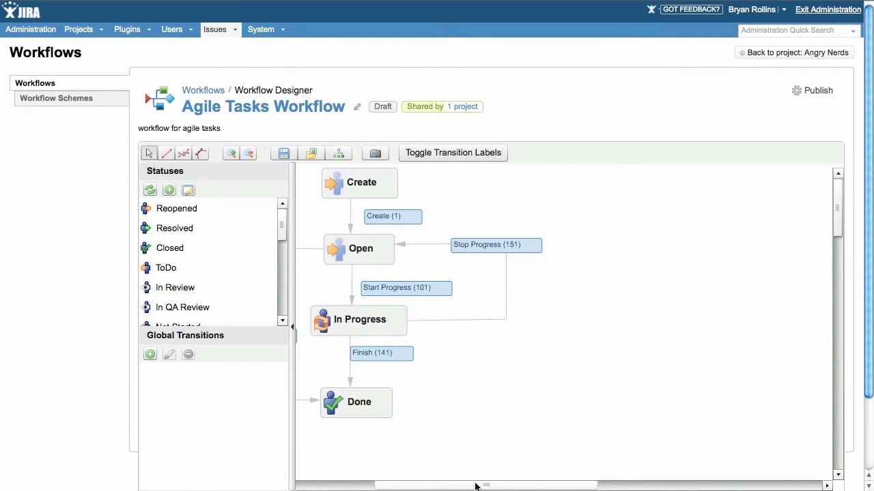
Move the Done status further down the diagram to make room for another status below In Progress.
left_click_drag(476, 485, 408, 485)
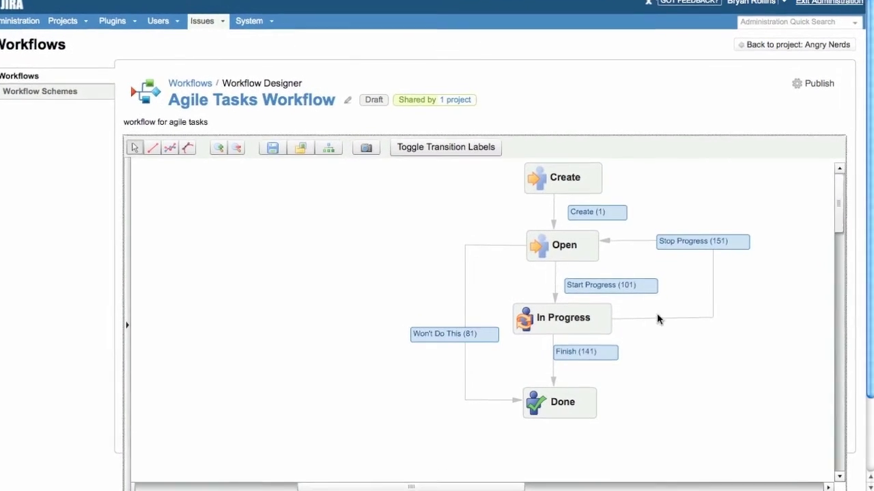
left_click_drag(840, 197, 843, 229)
left_click_drag(526, 263, 511, 365)
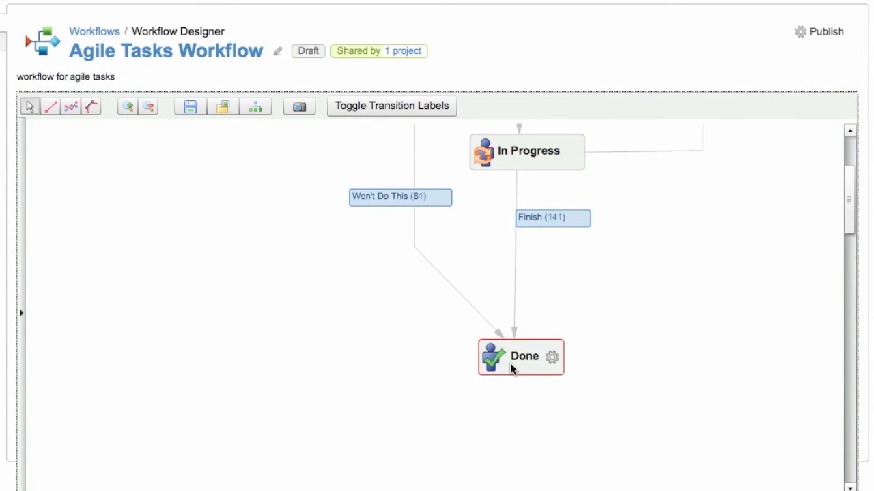
Delete the Finish transition that runs from In Progress to Done.
left_click(583, 219)
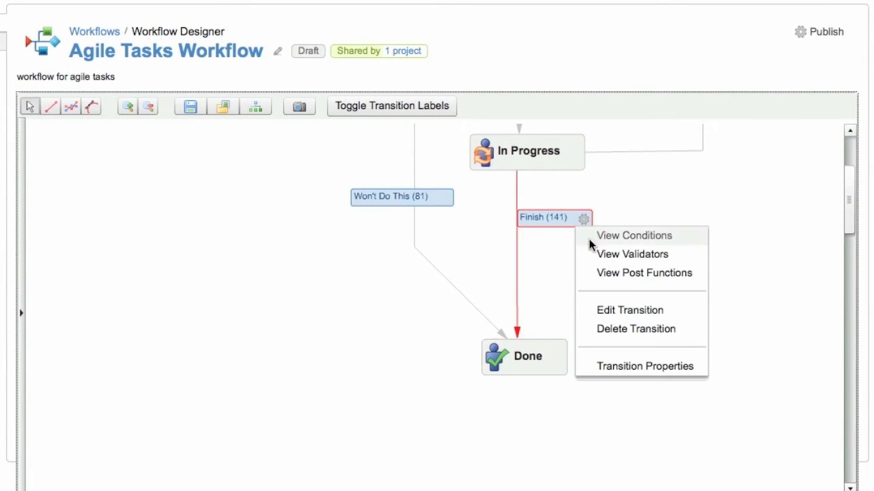
left_click(604, 330)
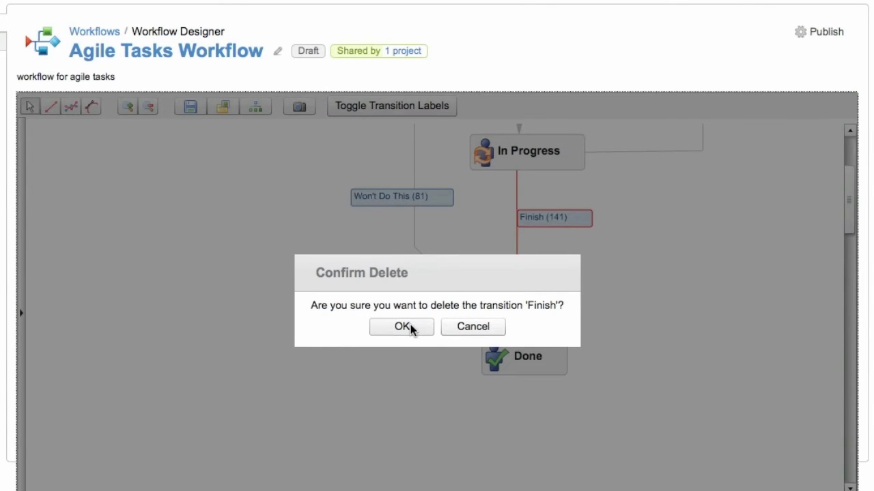
left_click(411, 324)
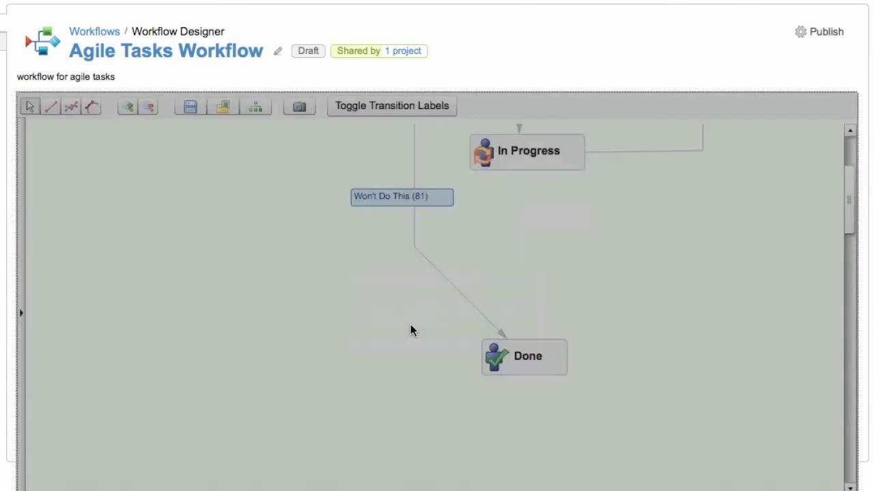
Add the In QA Review status to the workflow and place it between In Progress and Done.
left_click(21, 312)
left_click_drag(58, 294, 518, 251)
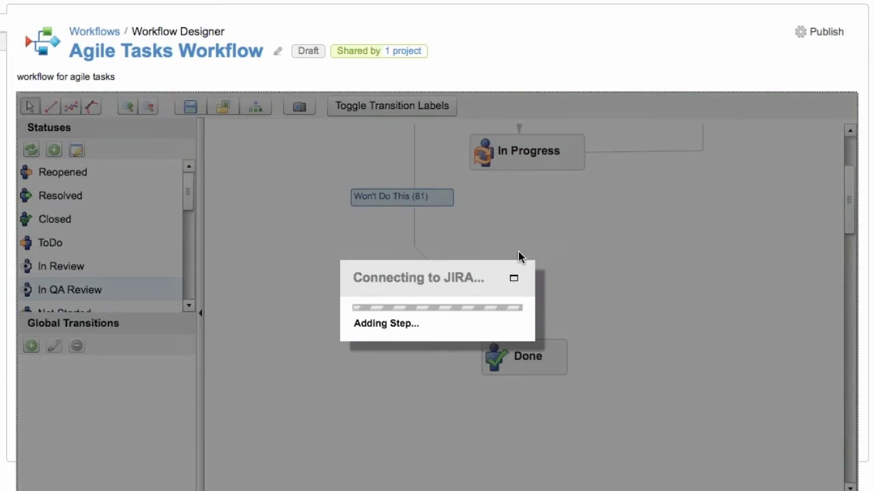
left_click_drag(575, 280, 530, 263)
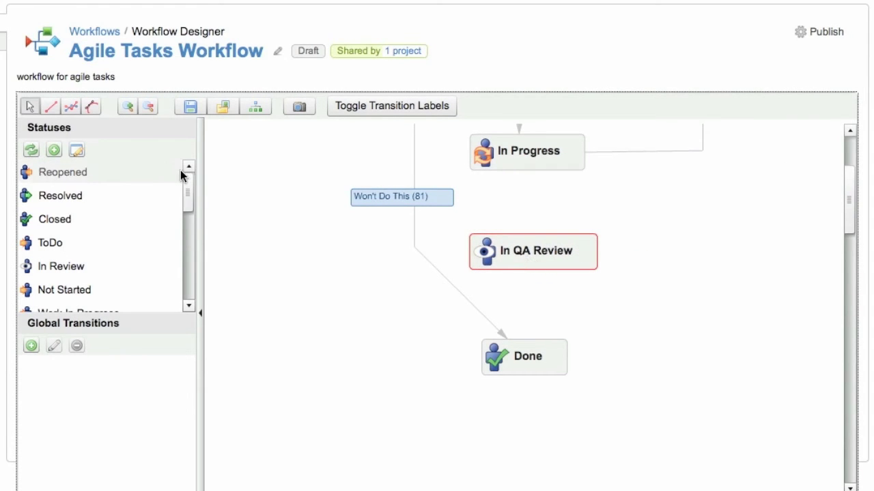
Add a transition from In Progress to In QA Review named "Start Testing" with QA Assign Screen as its view.
left_click(55, 109)
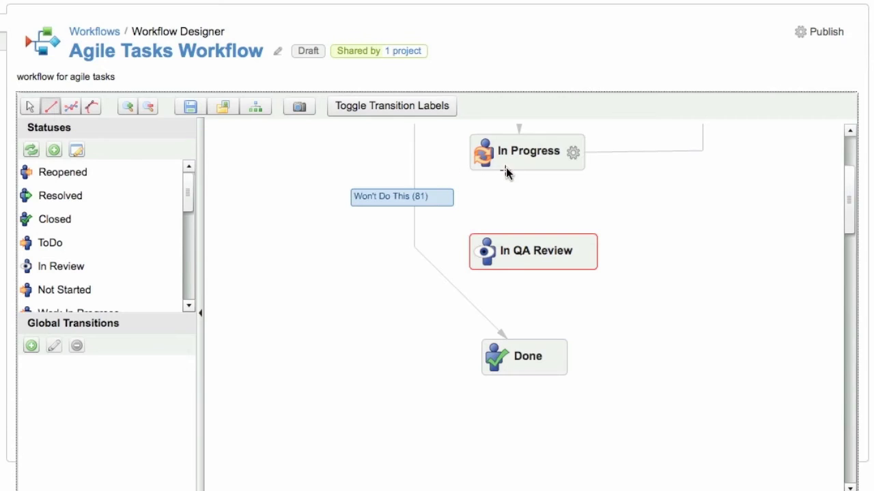
left_click_drag(519, 166, 520, 251)
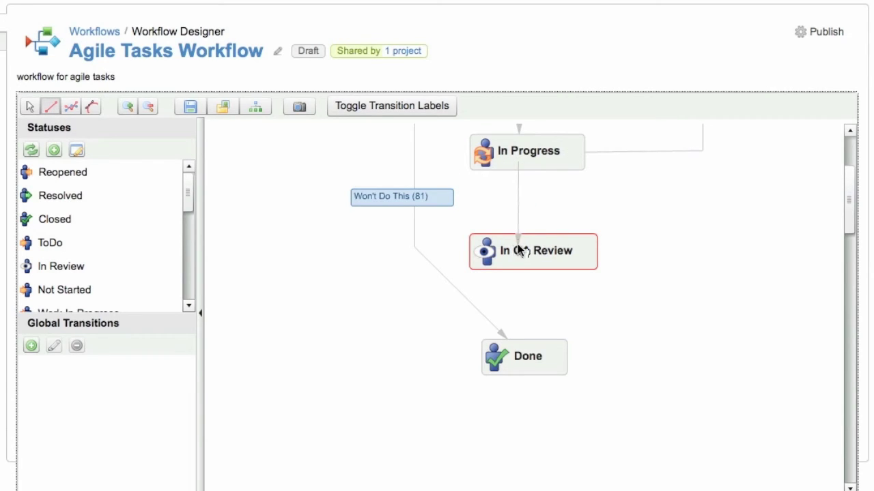
type("S")
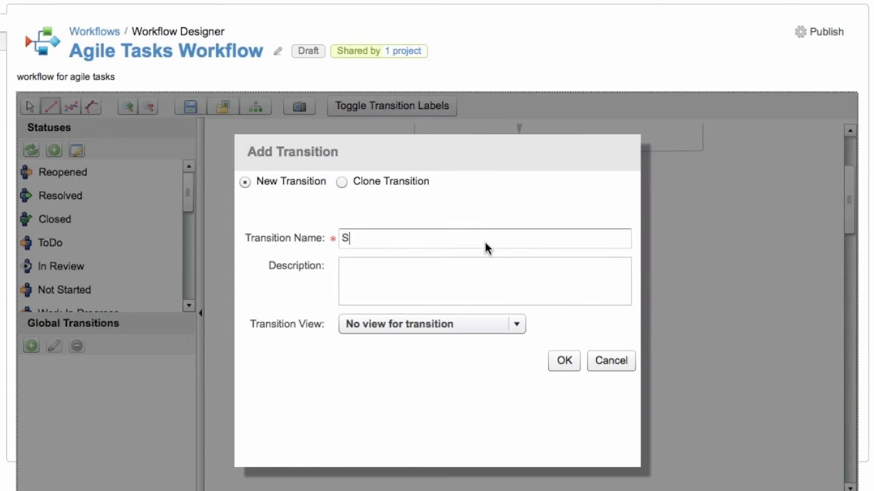
type("tart Testing")
left_click(519, 325)
left_click_drag(519, 359, 517, 398)
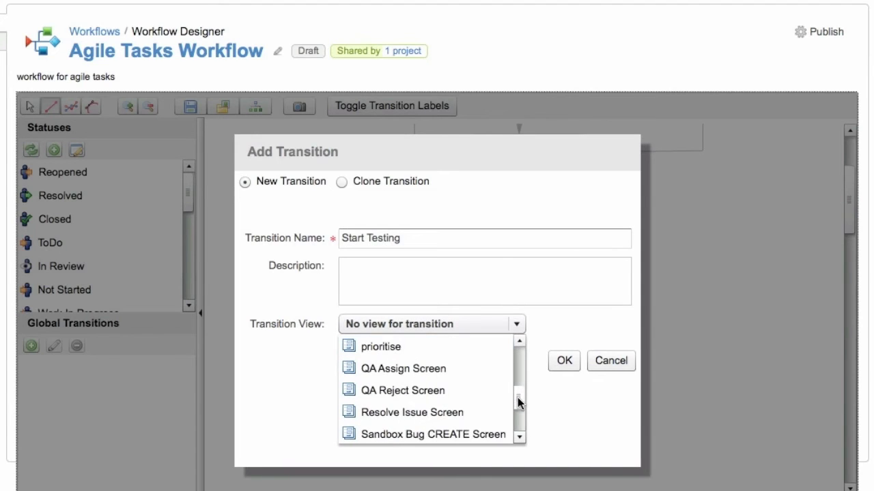
left_click(471, 373)
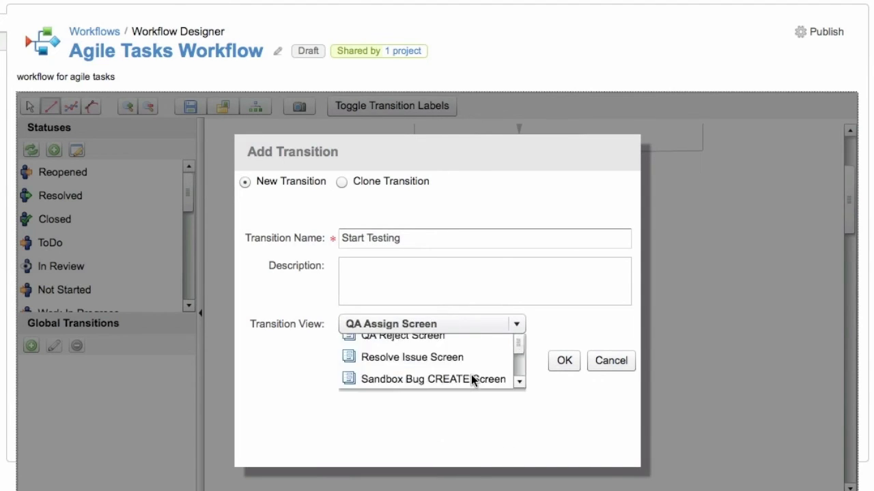
left_click(563, 361)
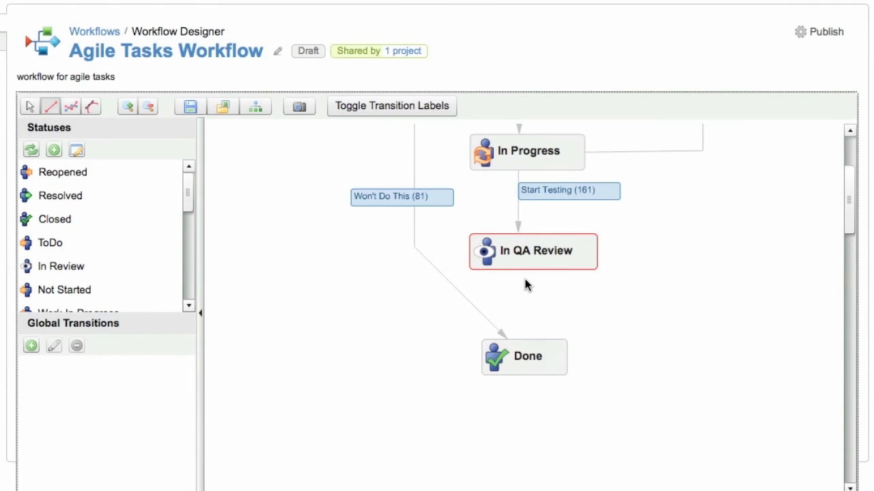
Add a transition from In QA Review to Done named "Finish" with Resolve Issue Screen as its view.
left_click_drag(520, 261, 521, 353)
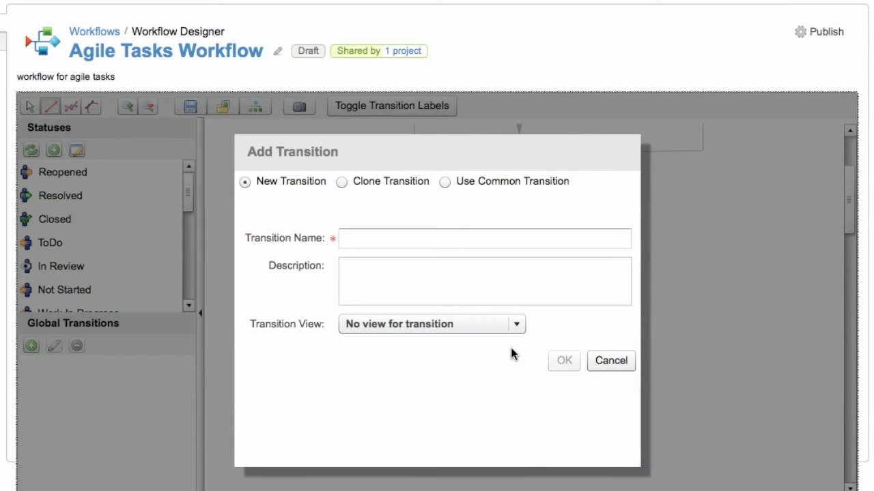
type("Finish")
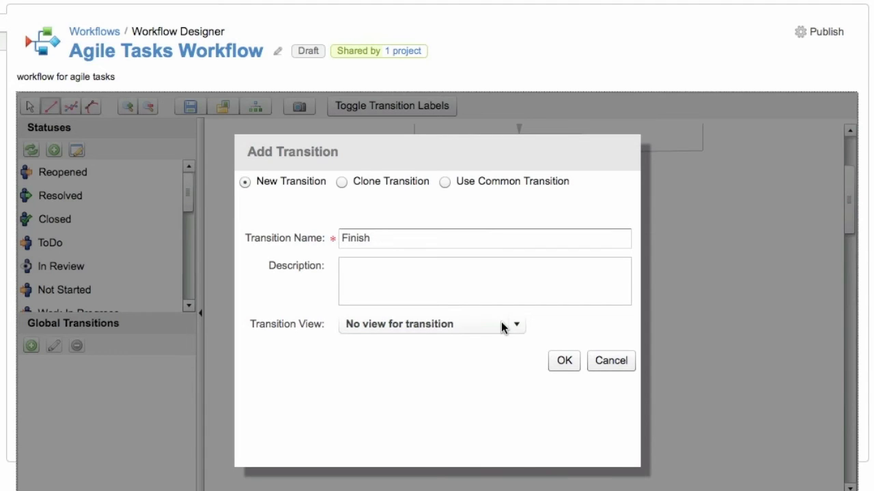
left_click(505, 325)
left_click_drag(519, 360, 521, 401)
left_click(488, 394)
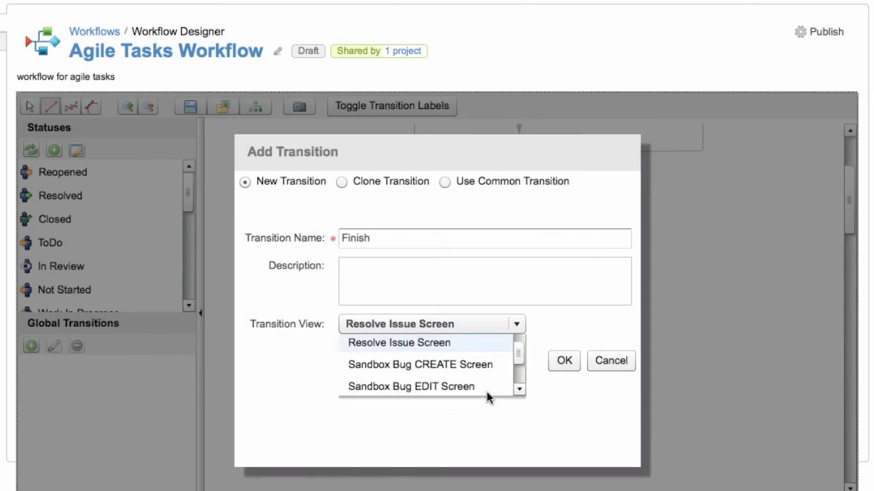
left_click(561, 362)
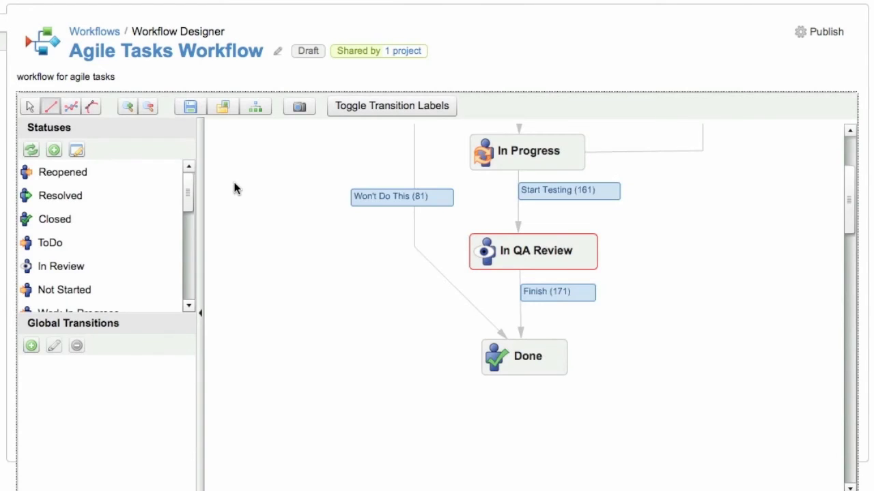
Shift the Start Testing and Finish transition labels slightly to the side, clear of their arrows.
left_click(29, 107)
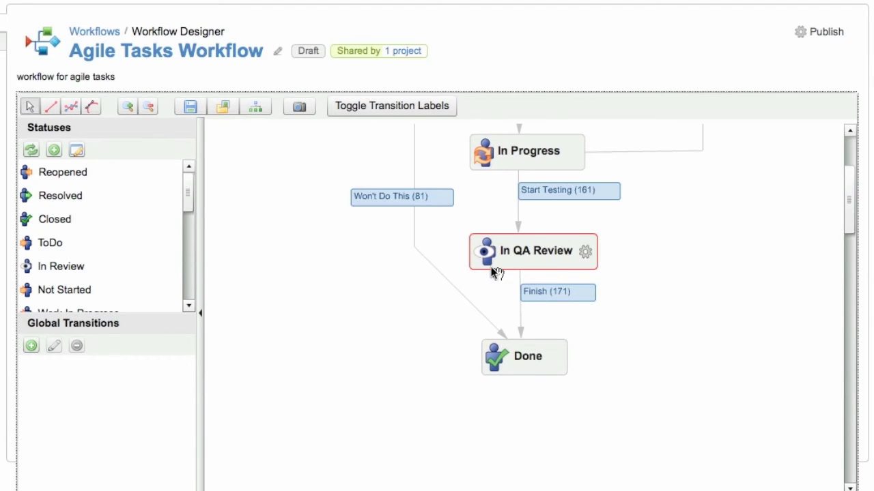
left_click(552, 194)
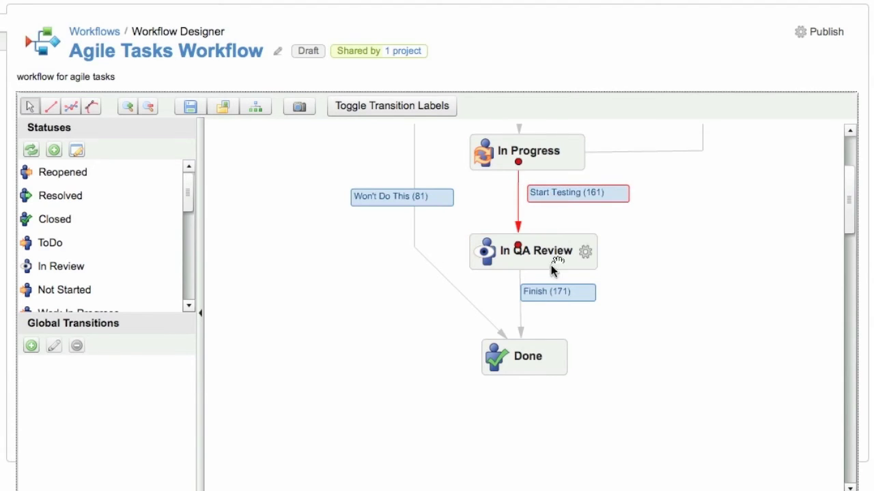
left_click_drag(550, 296, 565, 305)
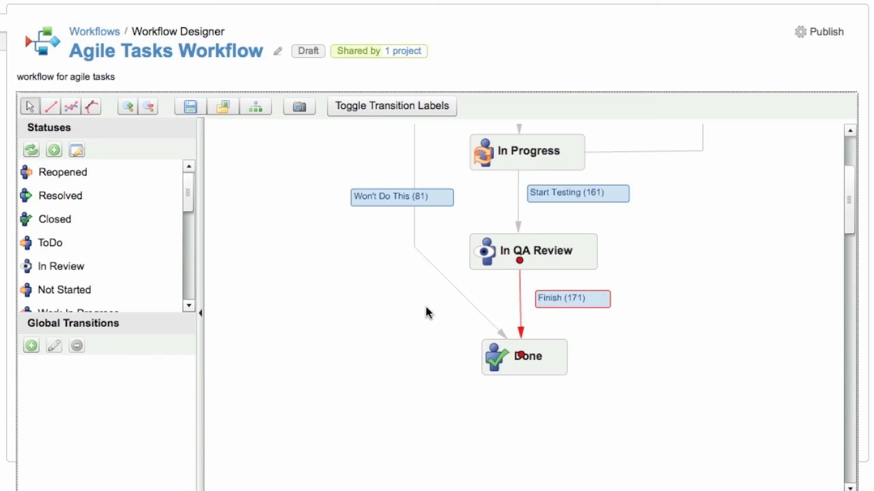
Reroute the Won't Do This transition by moving its bend point level with Done, so the line enters Done horizontally.
left_click(406, 316)
left_click(414, 242)
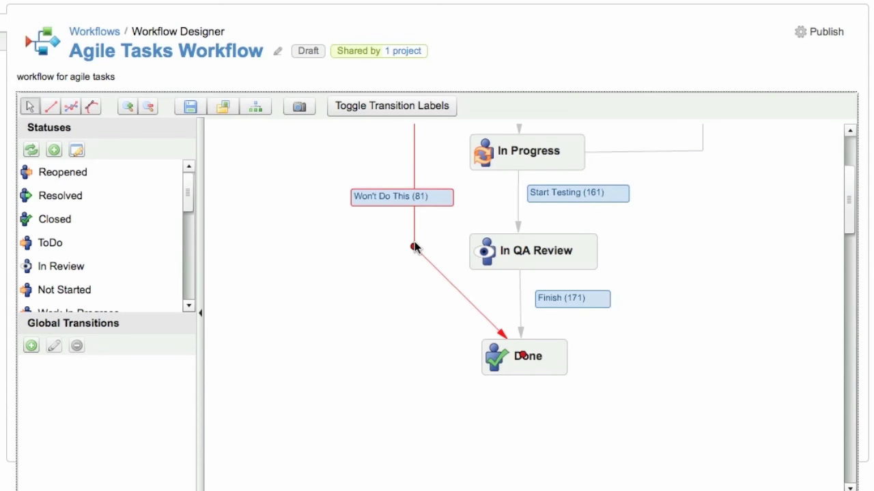
left_click_drag(414, 245, 414, 354)
left_click(390, 335)
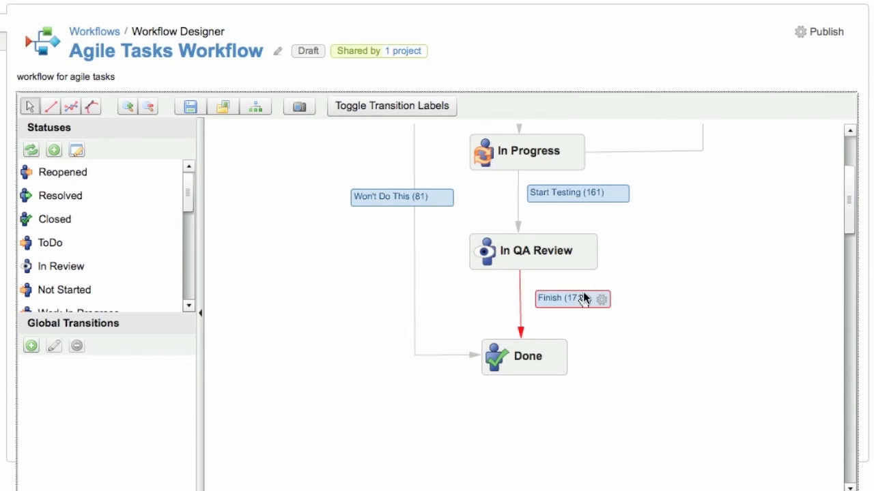
Delete the Stop Progress transition that runs from In Progress back to Open.
scroll(849, 225, "up", 4)
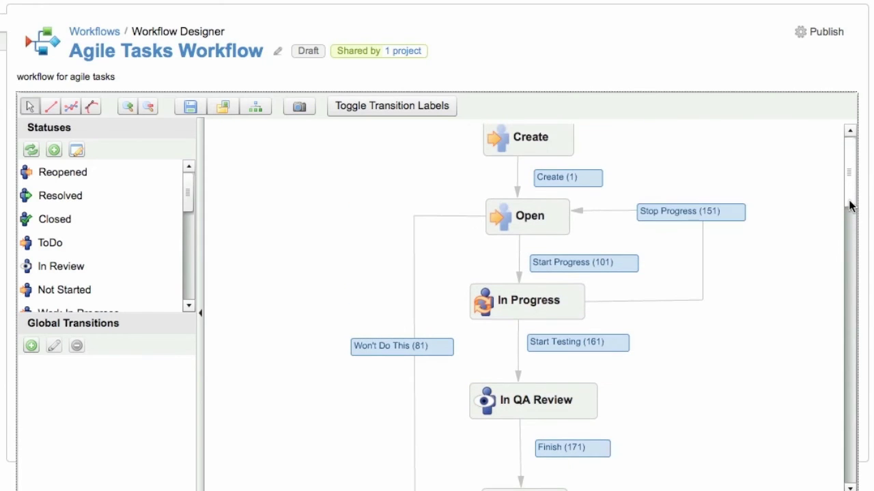
left_click(737, 213)
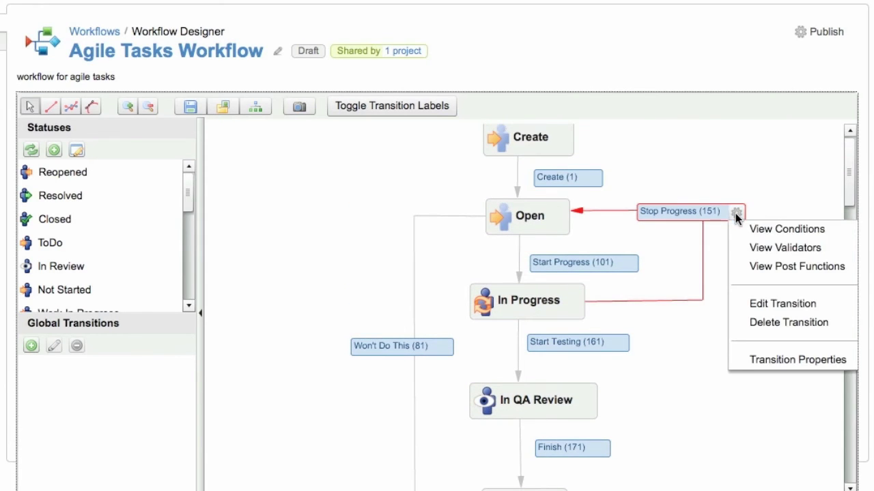
left_click(758, 322)
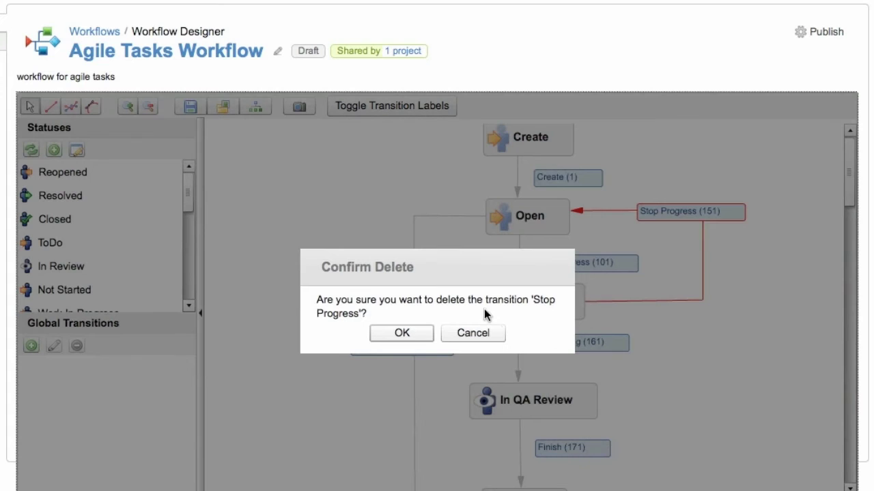
left_click(418, 330)
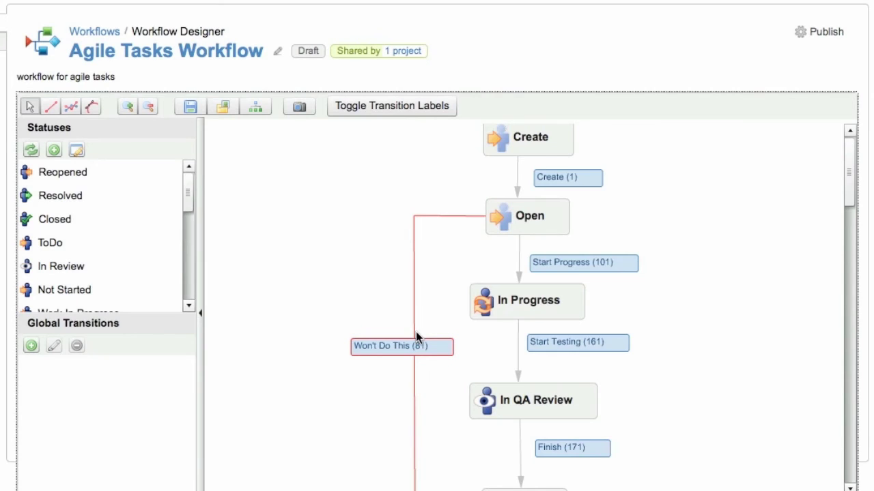
Add a global transition named "Back to Open" with Open as its destination step and no view.
left_click(35, 345)
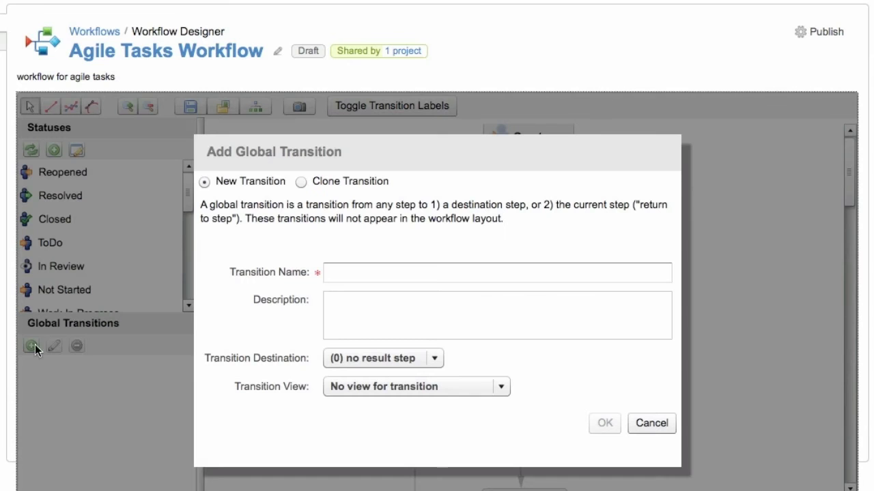
left_click(328, 272)
type("Back ")
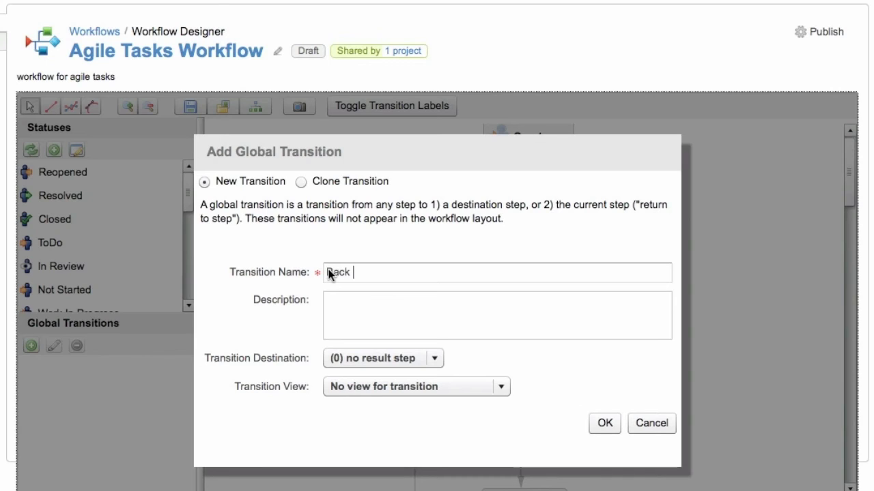
type("to Open")
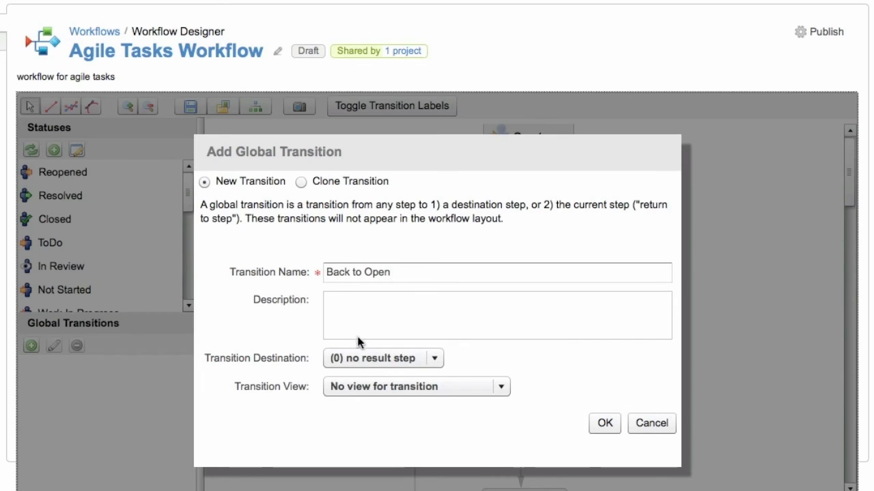
left_click(366, 358)
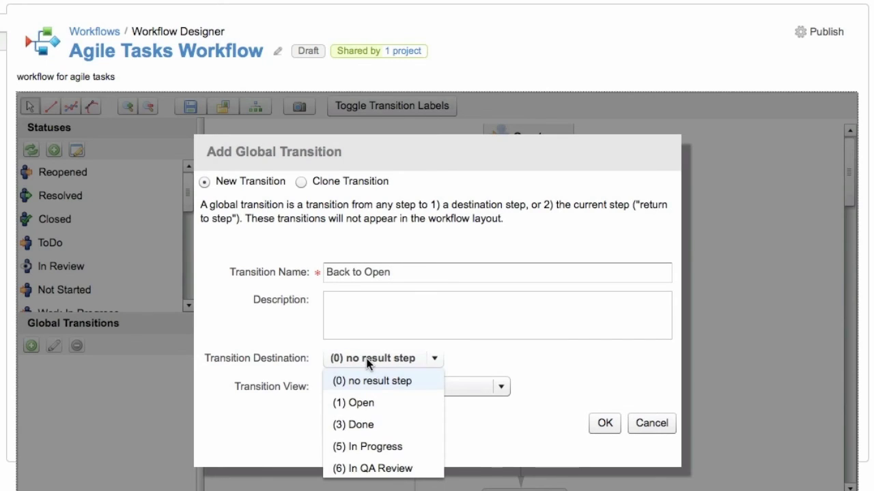
left_click(367, 403)
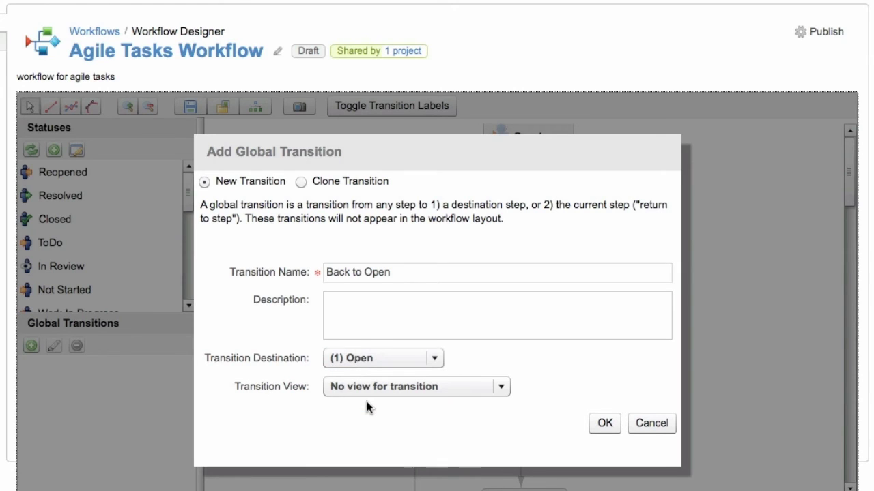
left_click(603, 424)
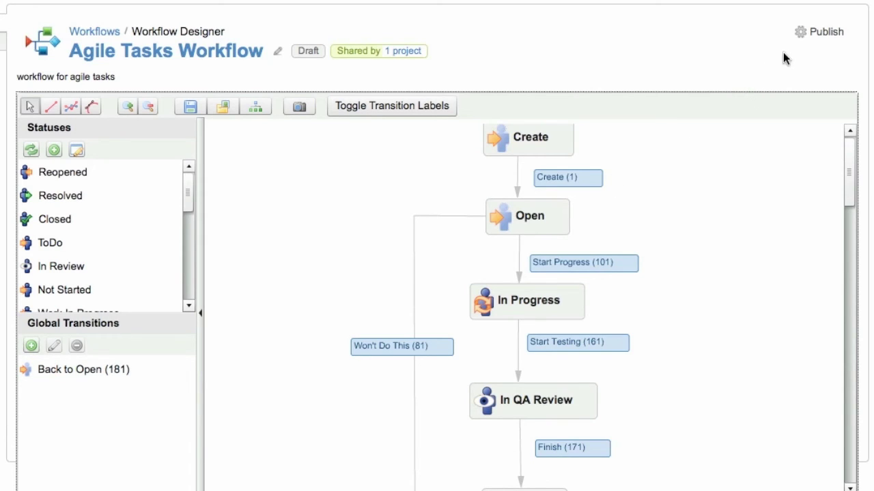
Publish the draft of the Agile Tasks Workflow without saving a backup copy.
left_click(816, 34)
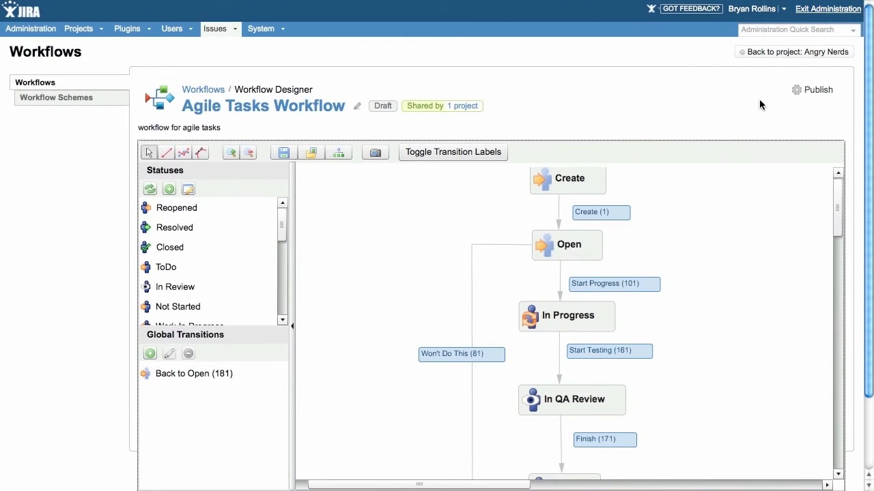
left_click(797, 90)
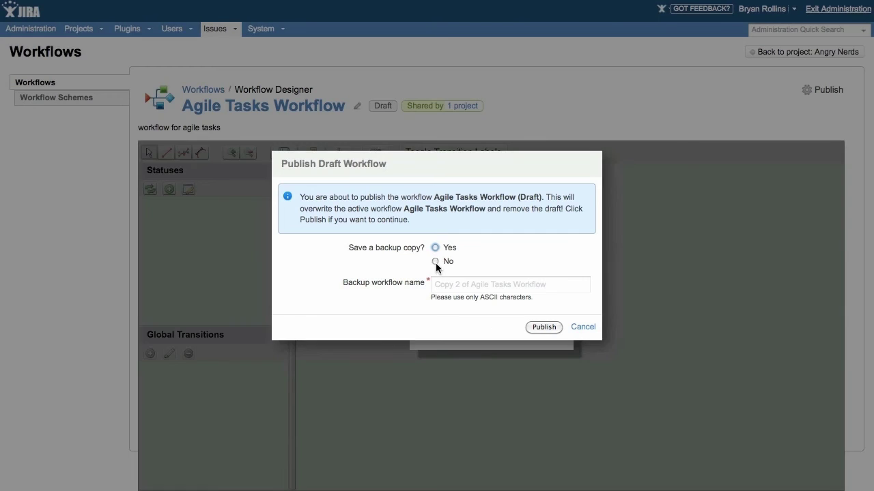
left_click(435, 261)
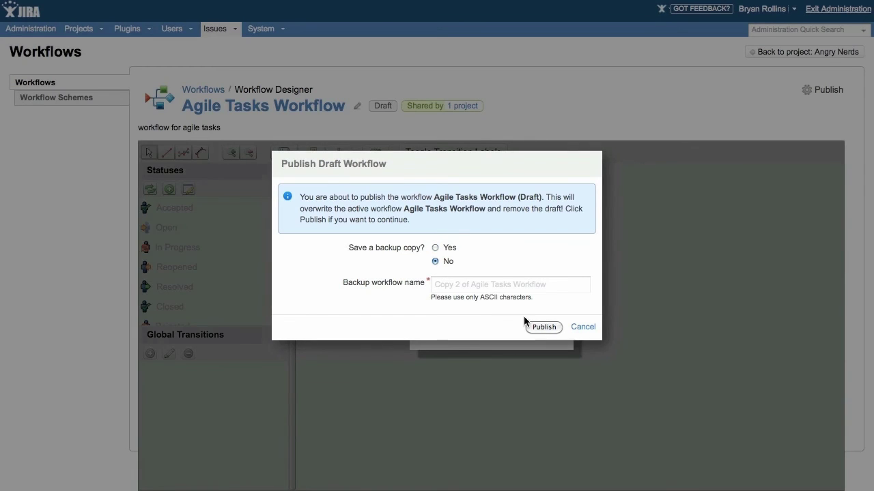
left_click(536, 328)
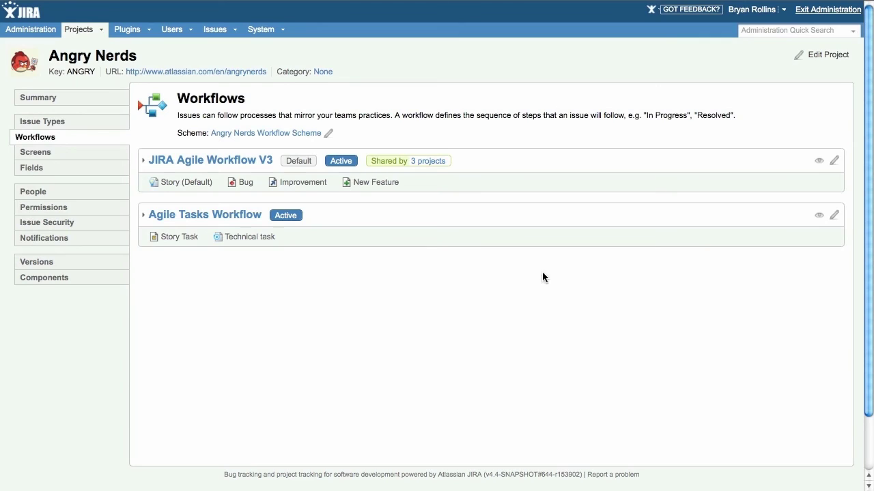
Review the Agile Tasks Workflow's transition list and its diagram in the Angry Nerds project's workflow settings.
left_click(145, 216)
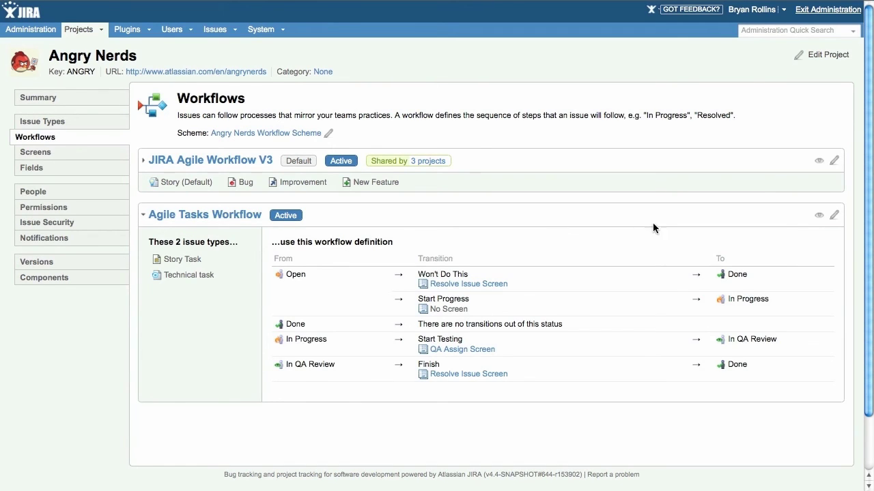
left_click(819, 217)
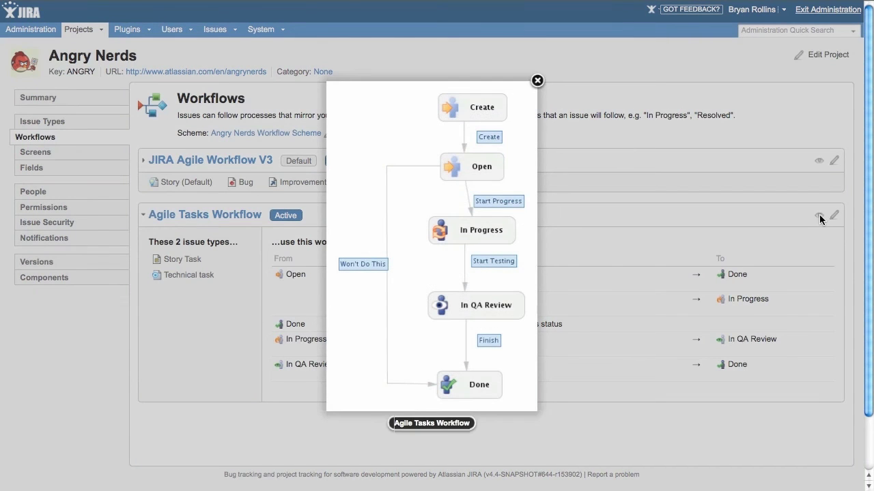
left_click(537, 82)
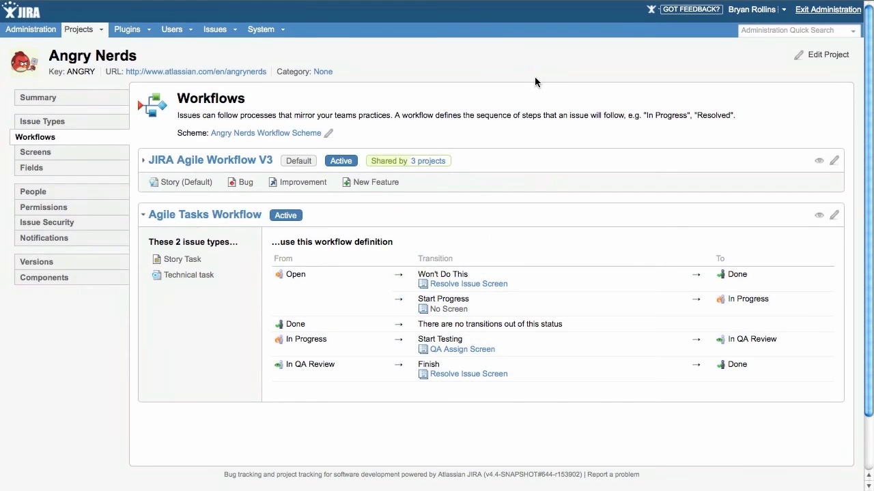
Leave administration, find issue ANGRY-29 through the quick search and view its workflow diagram.
left_click(803, 12)
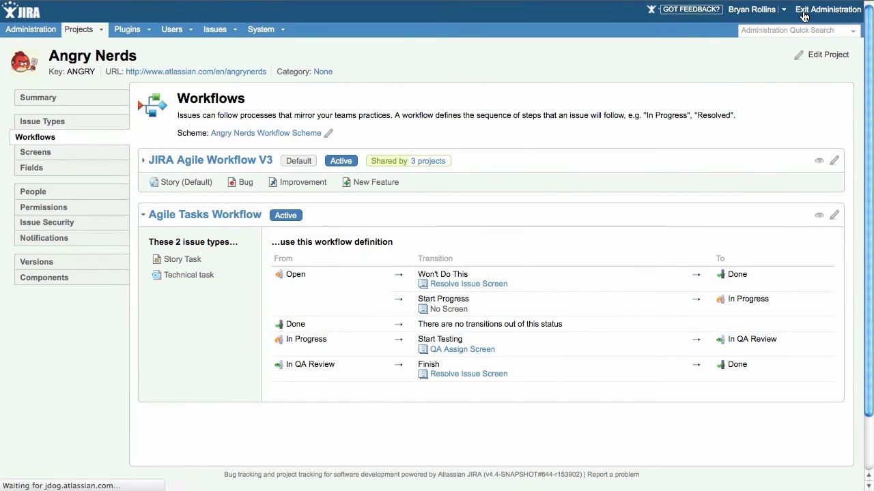
left_click(803, 12)
type("ANGR")
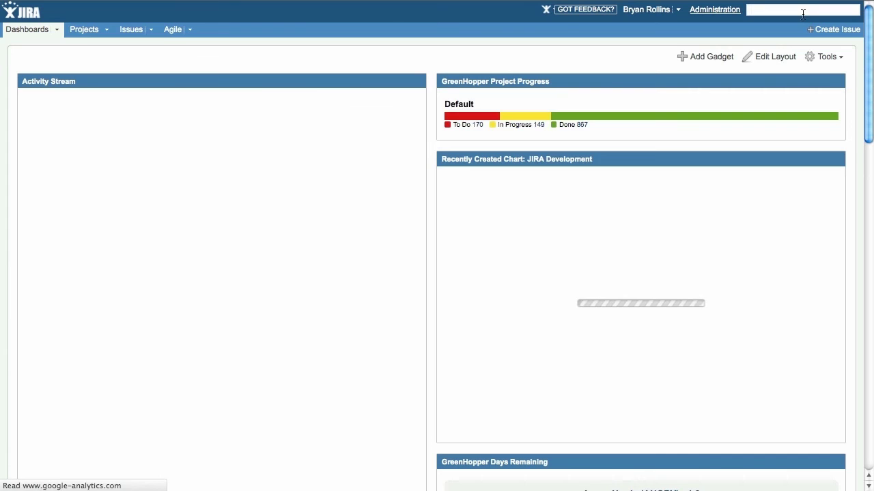
type("Y-29")
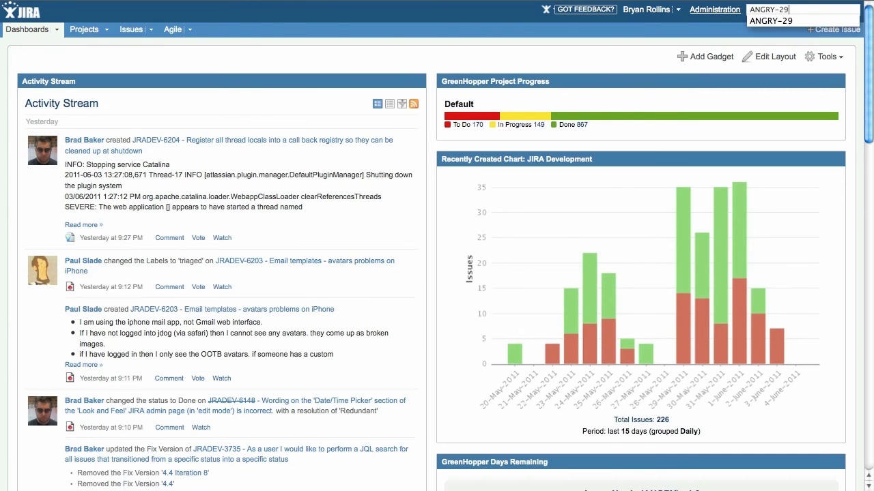
key("Return")
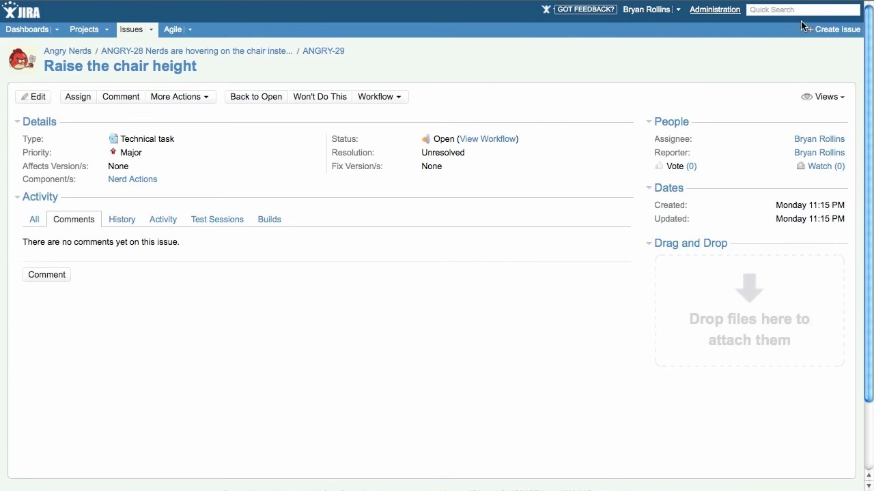
left_click(488, 140)
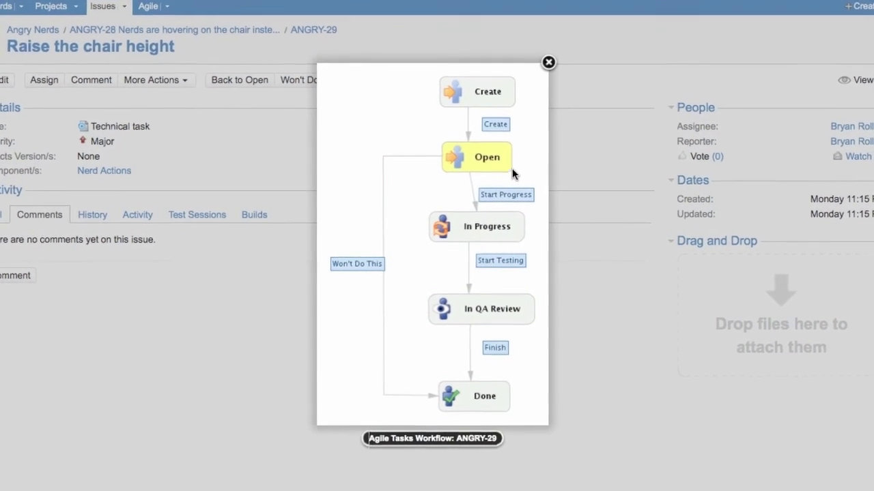